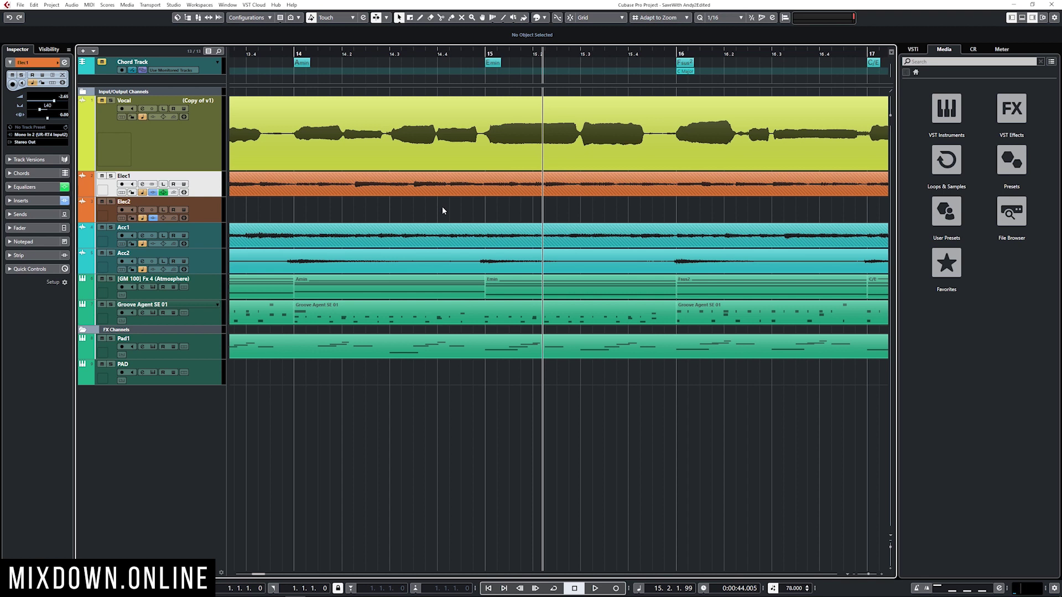
Zoom the project timeline out horizontally until roughly bars 3 to 27 are in view
key("g")
key("g")
key("g")
key("g")
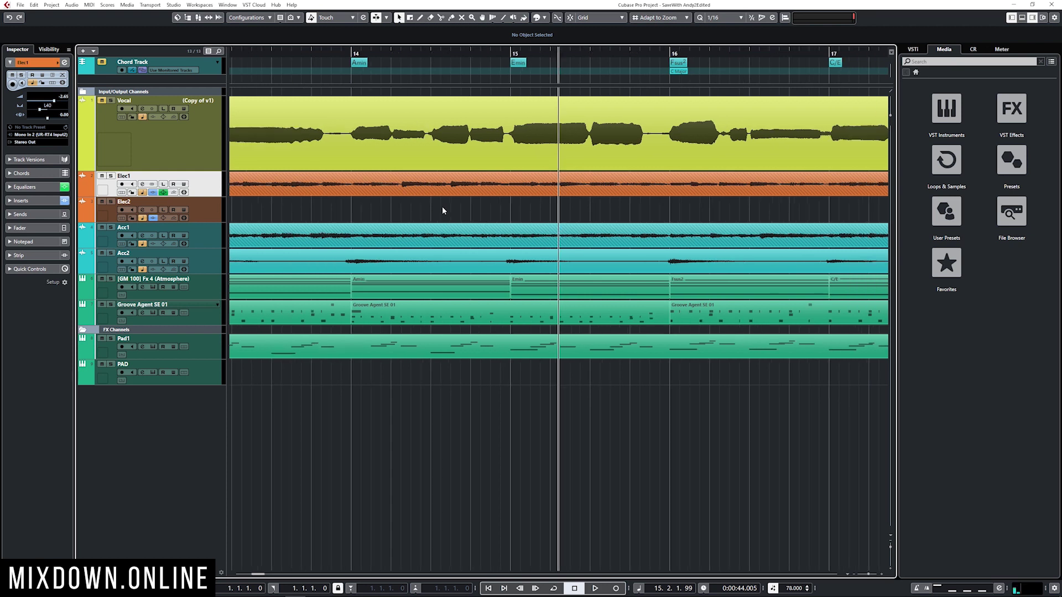
key("g")
key("g")
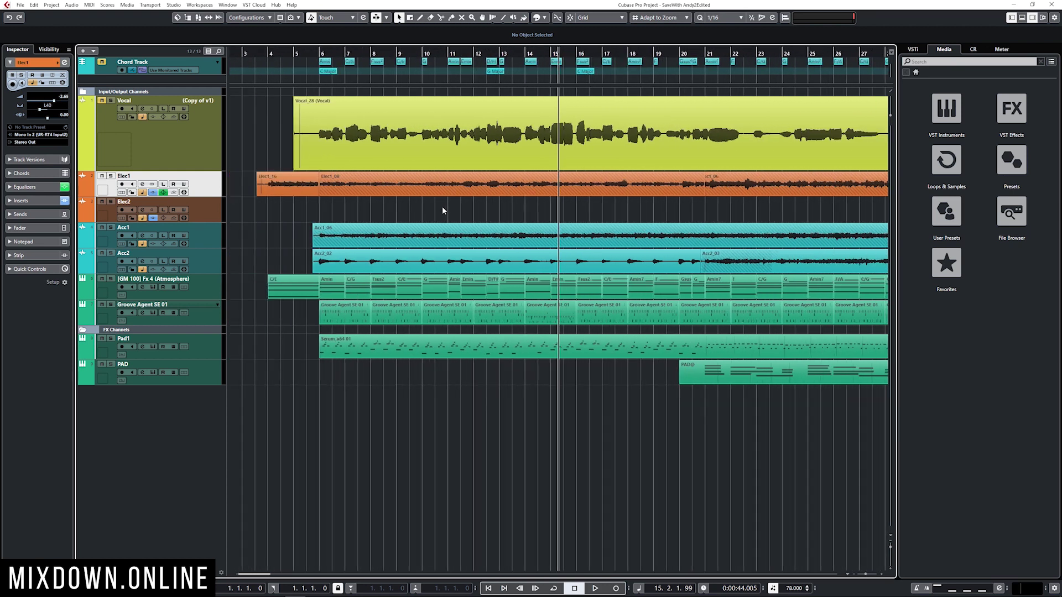
Zoom the timeline in horizontally around the playhead until the individual beats of bar 15 fill the view
key("h")
key("h")
key("h")
key("h")
key("h")
key("h")
key("h")
key("h")
key("h")
key("h")
key("h")
key("h")
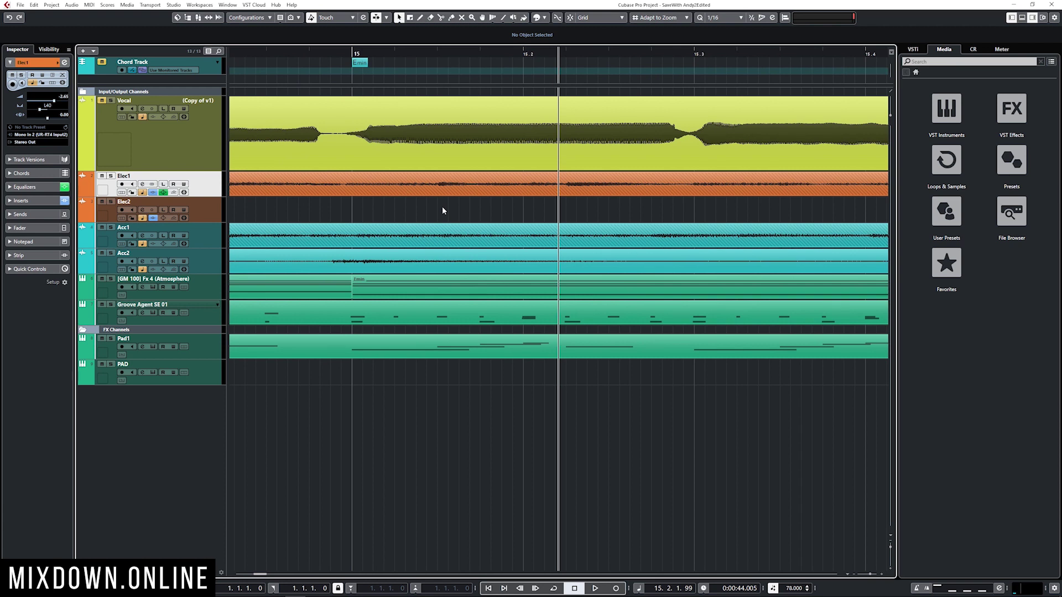
Vary the height of all tracks with vertical zoom and leave them as compact rows
key("shift+g")
key("shift+g")
key("shift+g")
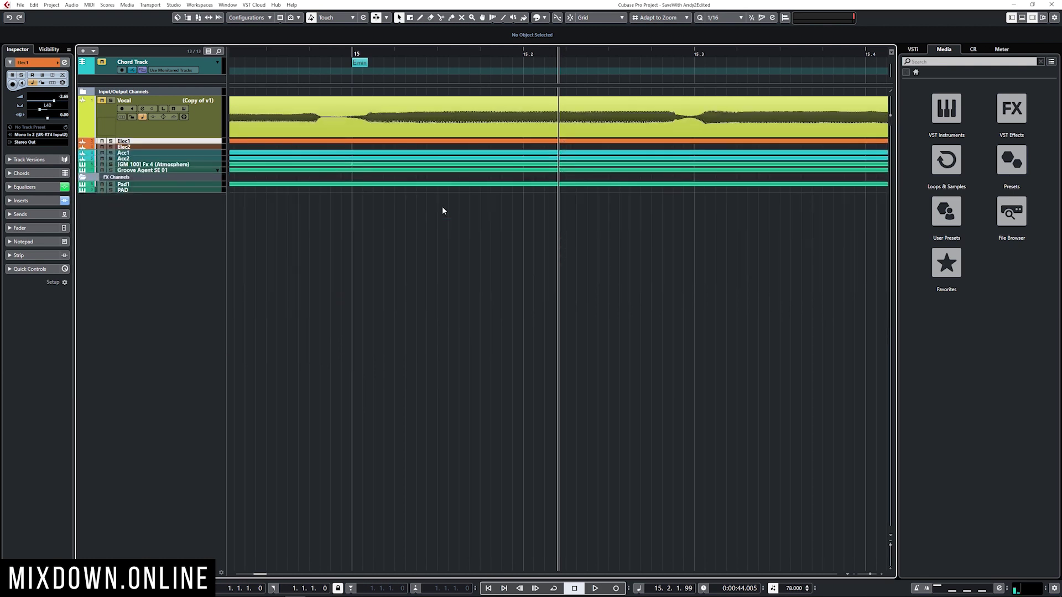
key("shift+h")
key("shift+h")
key("shift+h")
key("shift+h")
key("shift+g")
key("shift+g")
key("shift+g")
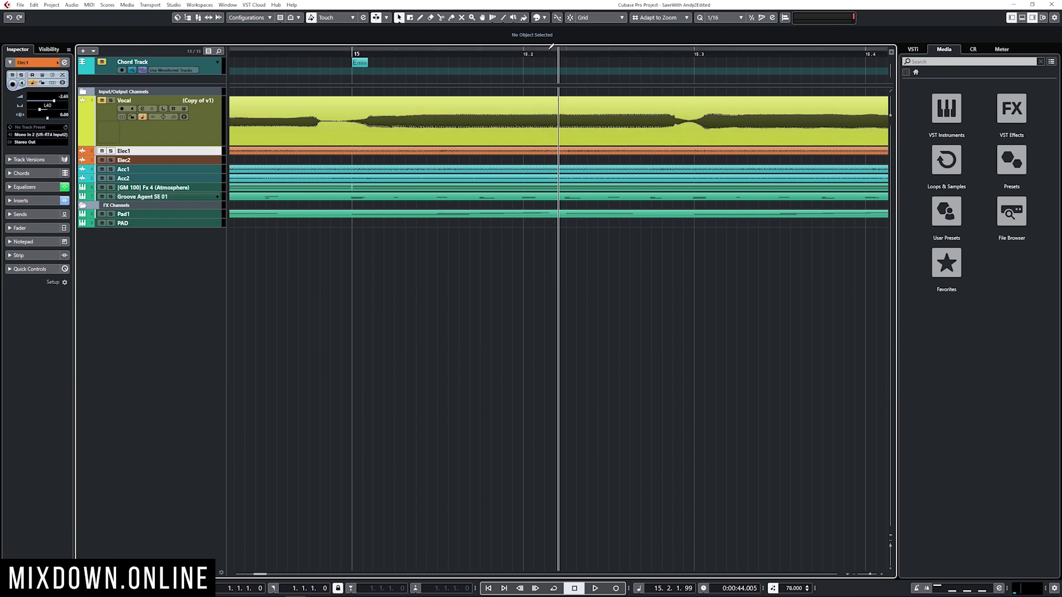
Reposition the playhead at bar 13 and examine the arrangement at several horizontal zoom levels, ending on bars 3 to 9
left_click_drag(552, 46, 534, 61)
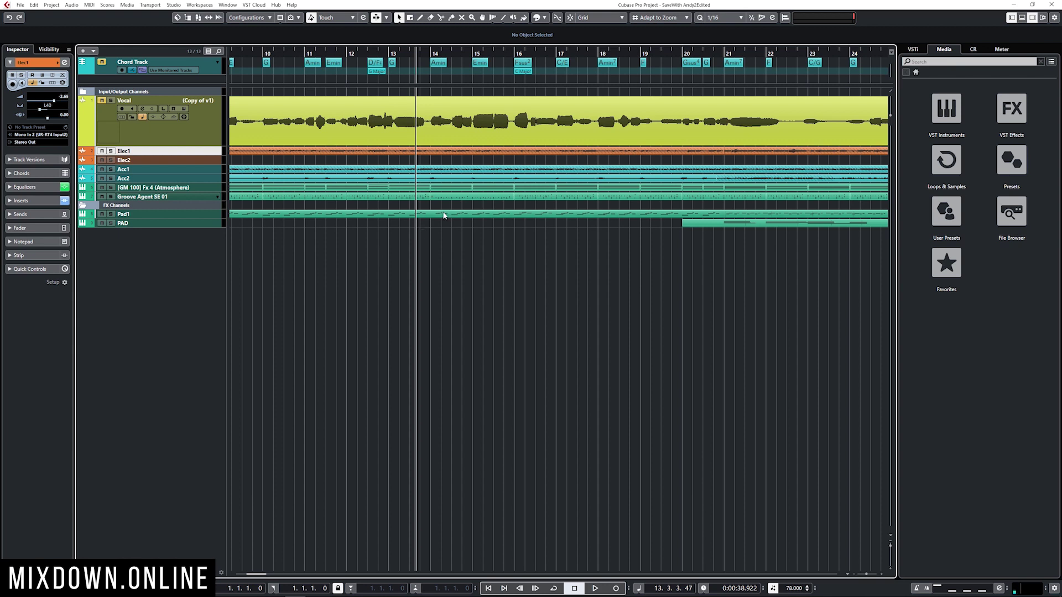
scroll(457, 225, "up", 1)
scroll(457, 225, "down", 3)
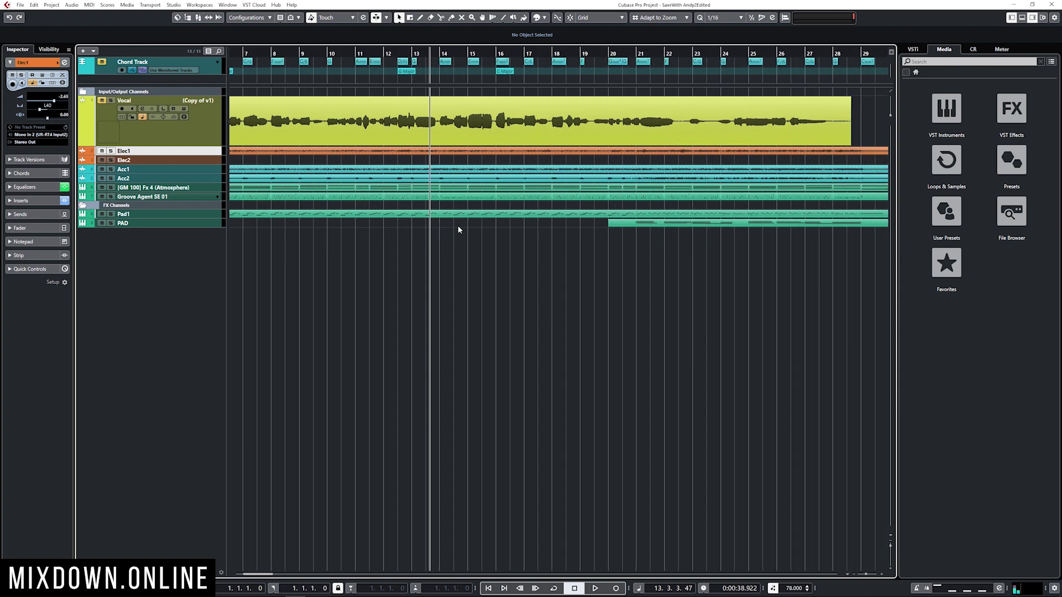
scroll(387, 241, "up", 8)
scroll(490, 251, "down", 2)
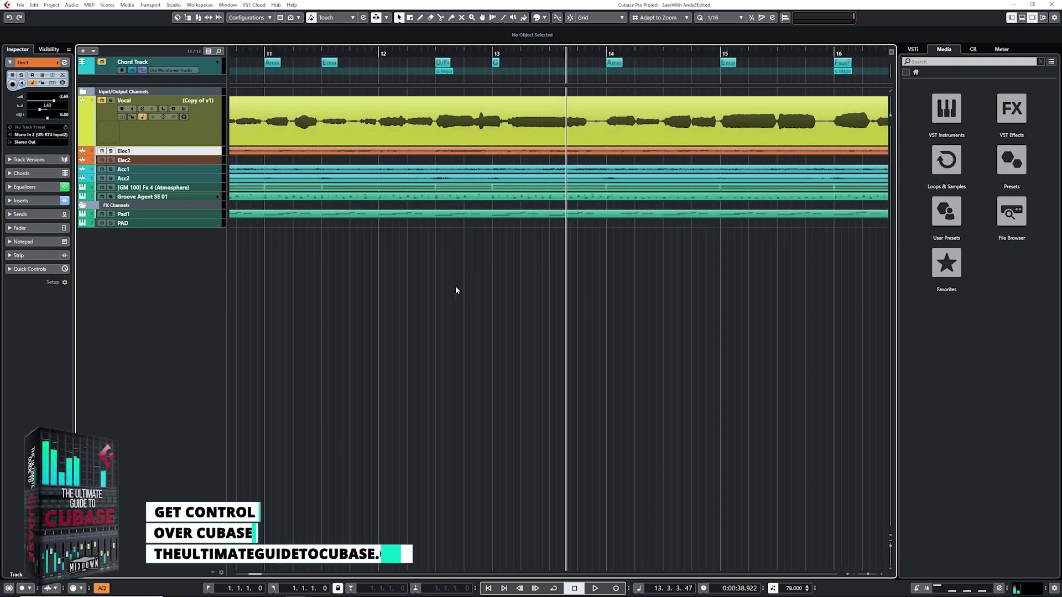
scroll(448, 286, "up", 2)
scroll(447, 281, "down", 4)
scroll(403, 273, "up", 2)
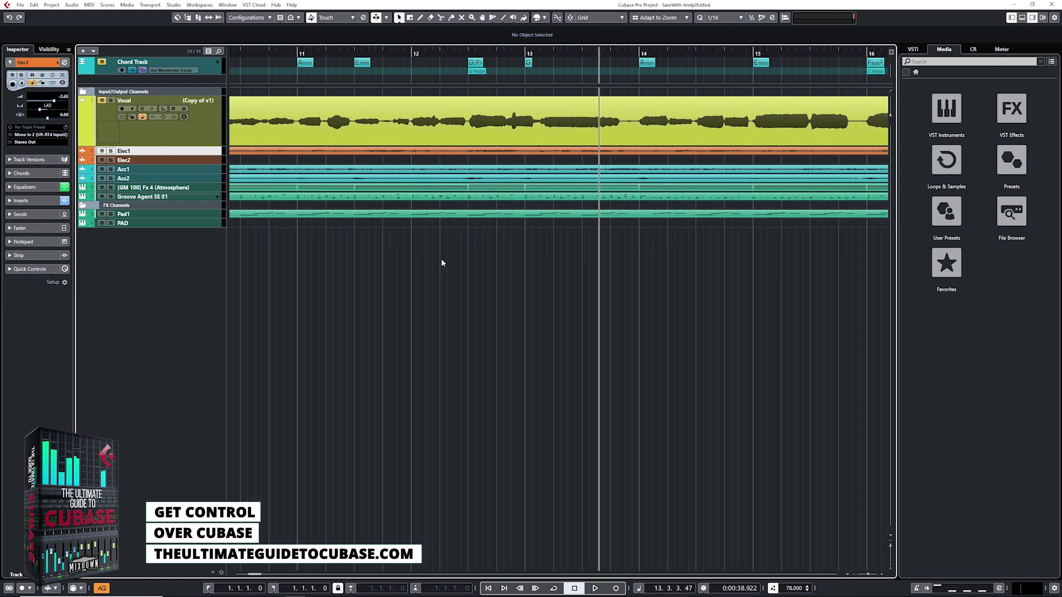
scroll(514, 237, "up", 2)
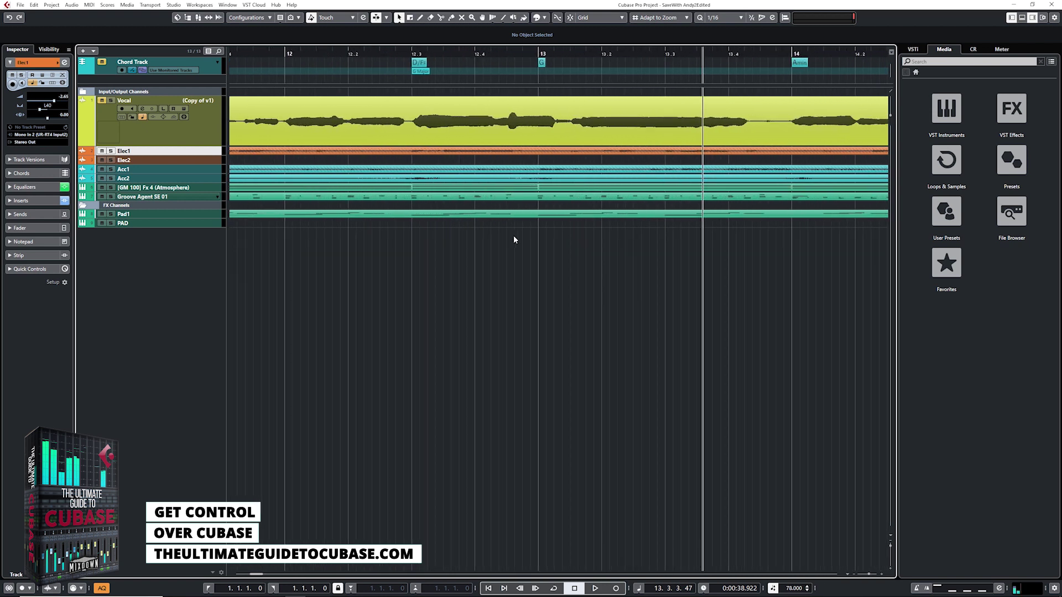
scroll(514, 238, "down", 4)
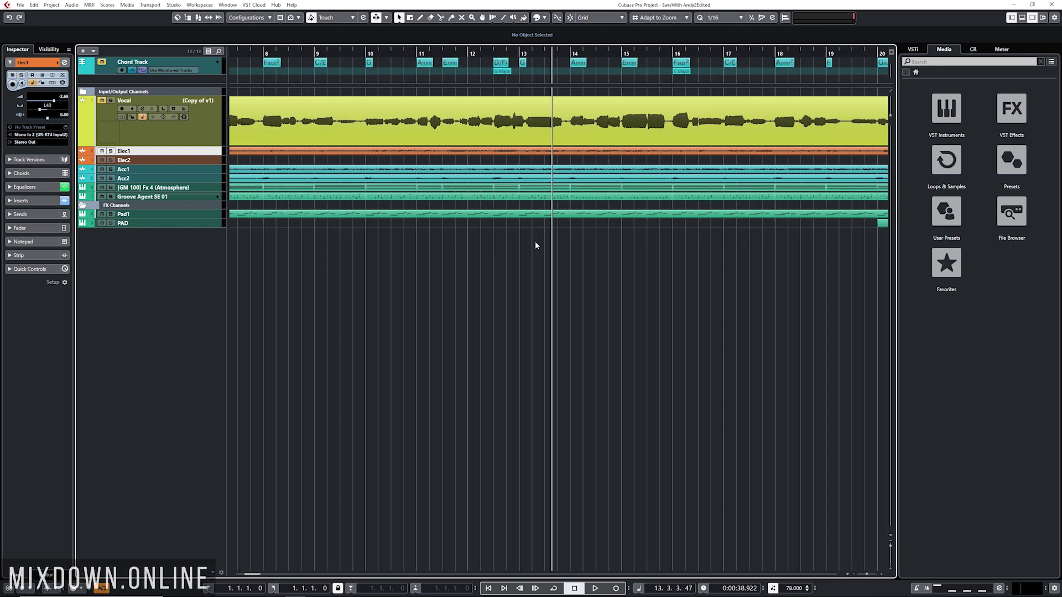
scroll(504, 241, "up", 2)
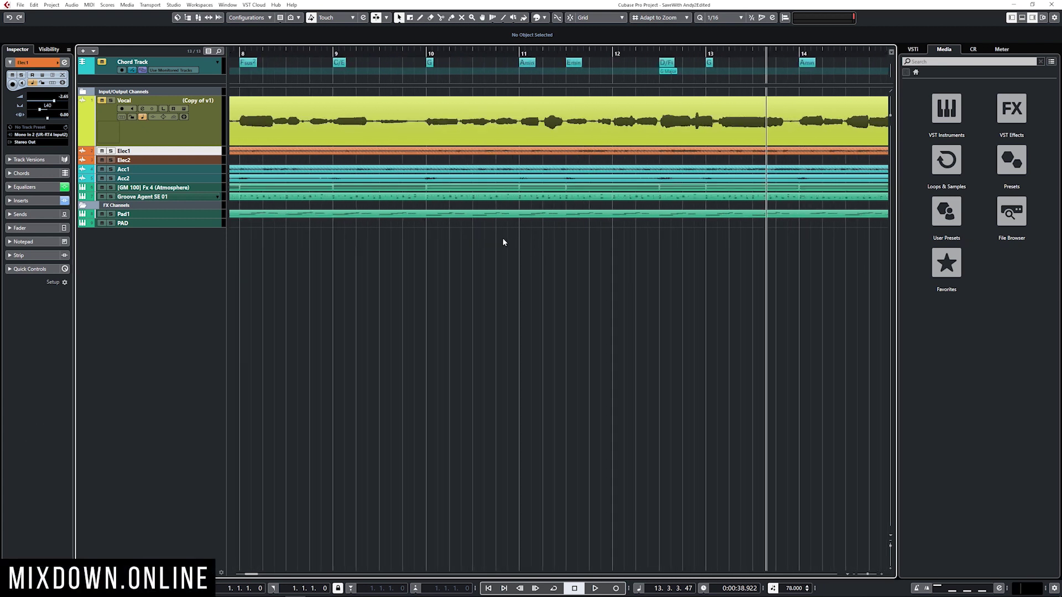
scroll(503, 241, "right", 3)
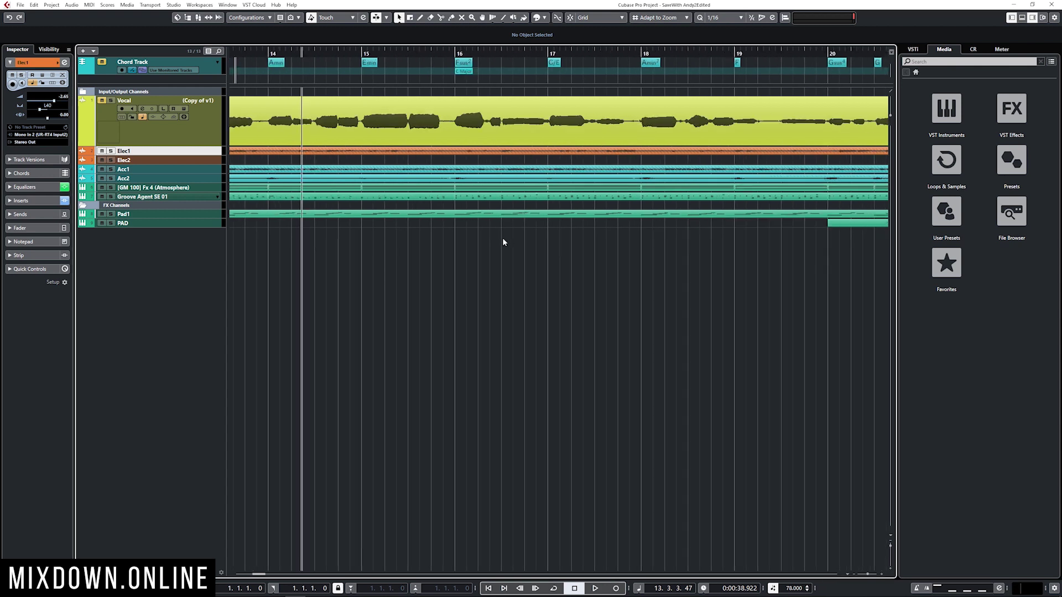
scroll(504, 242, "left", 6)
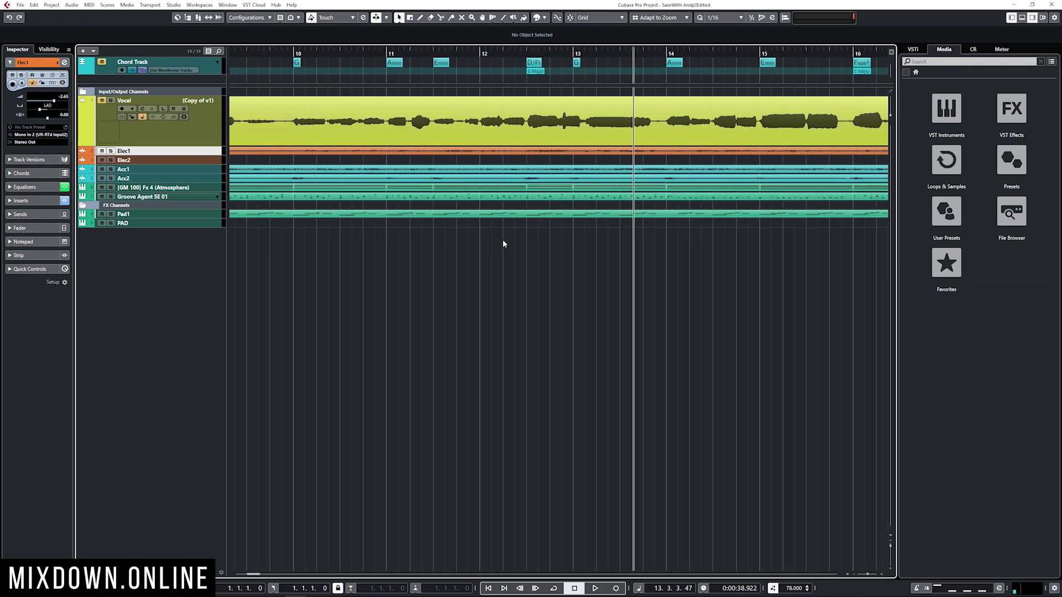
scroll(503, 243, "left", 10)
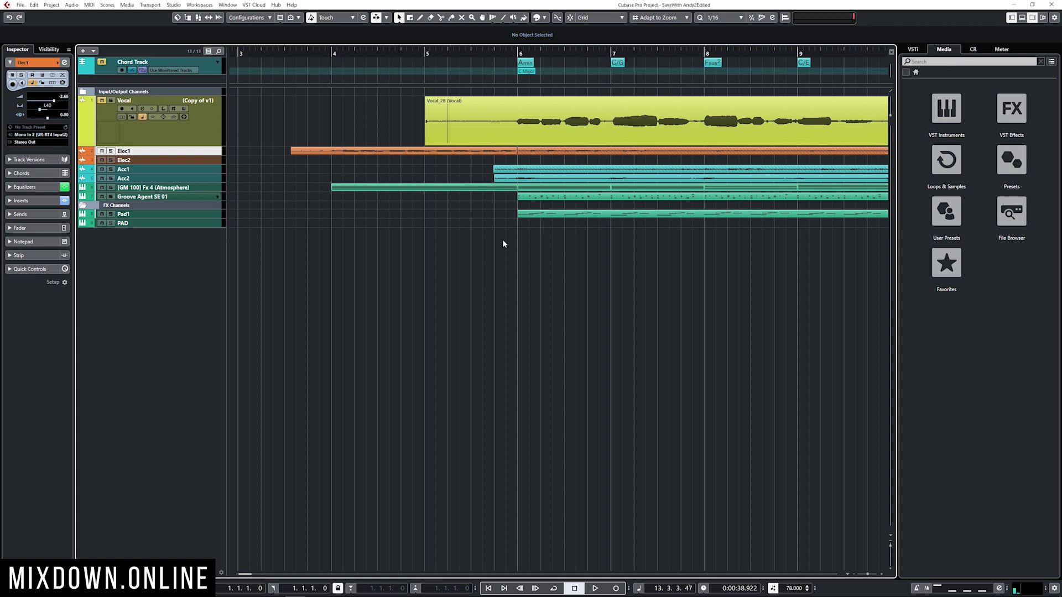
Zoom the timeline out horizontally to show the whole arrangement from bar 3 to bar 30
key("g")
key("g")
key("g")
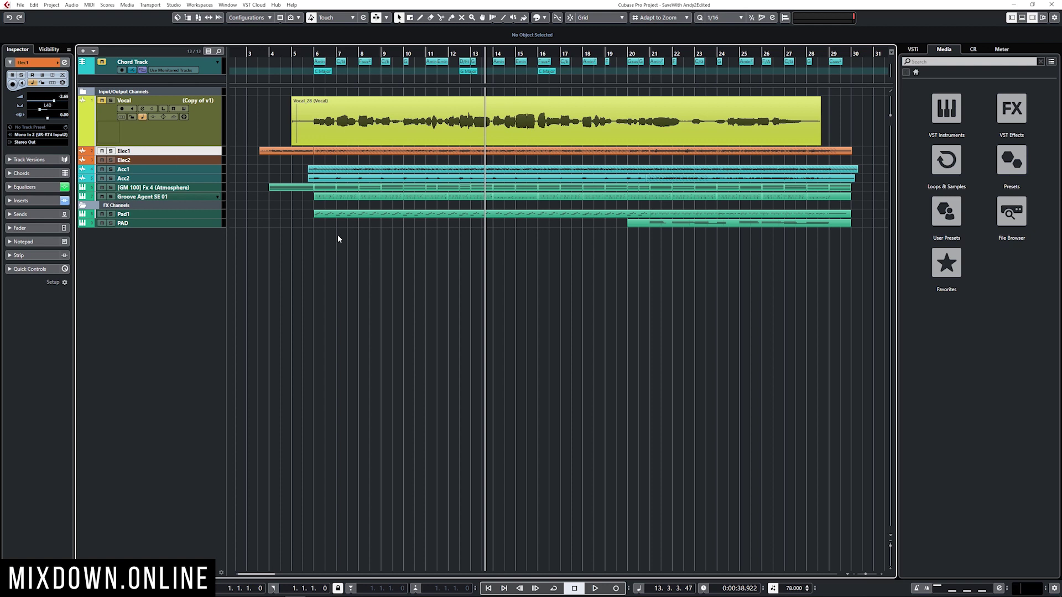
Enlarge the selected Elec1 track vertically and reduce it step by step to a moderately taller row than its neighbours
key("ctrl+grave")
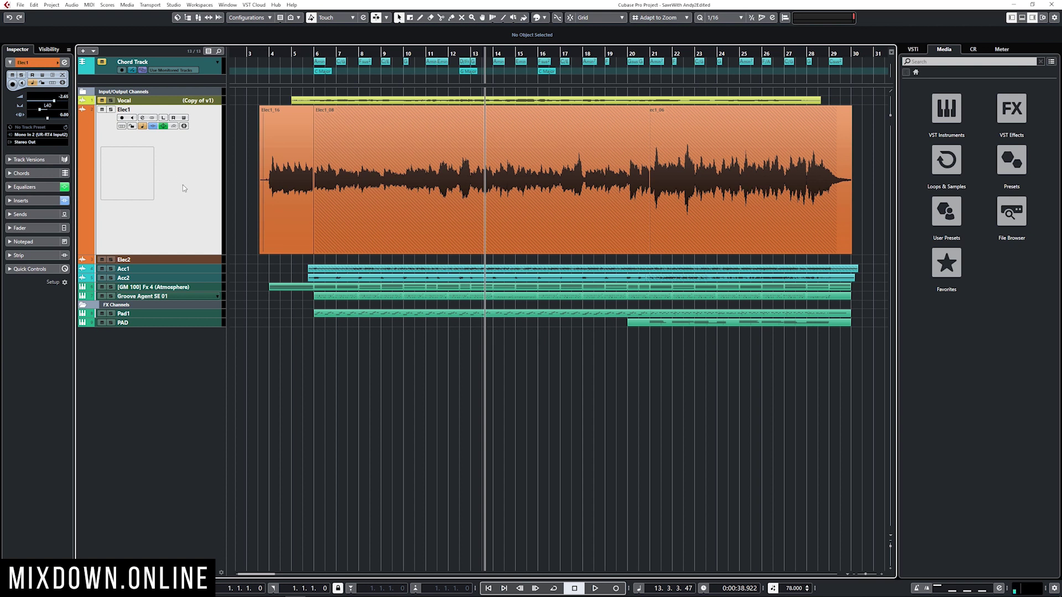
key("alt+Up")
key("alt+Up")
key("alt+Up")
key("alt+Up")
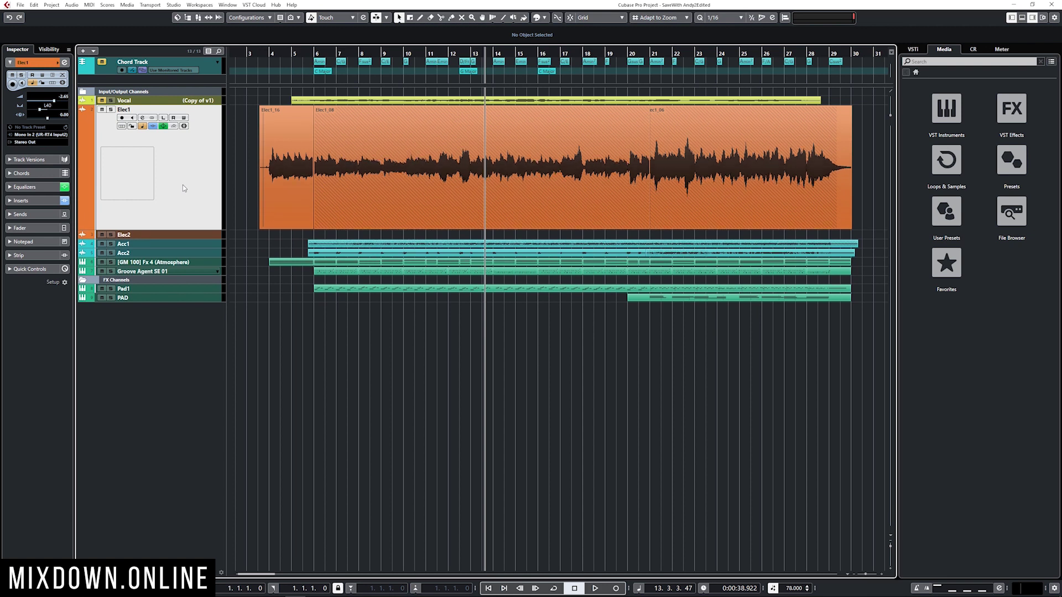
key("alt+Up")
key("alt+Up")
key("alt+Up")
key("alt+Up")
key("alt+Down")
key("alt+Down")
key("alt+Up")
key("alt+Up")
key("alt+Up")
Step the track selection down from Elec1 to Groove Agent SE 01 and back up to Elec1
key("Down")
key("Down")
key("Down")
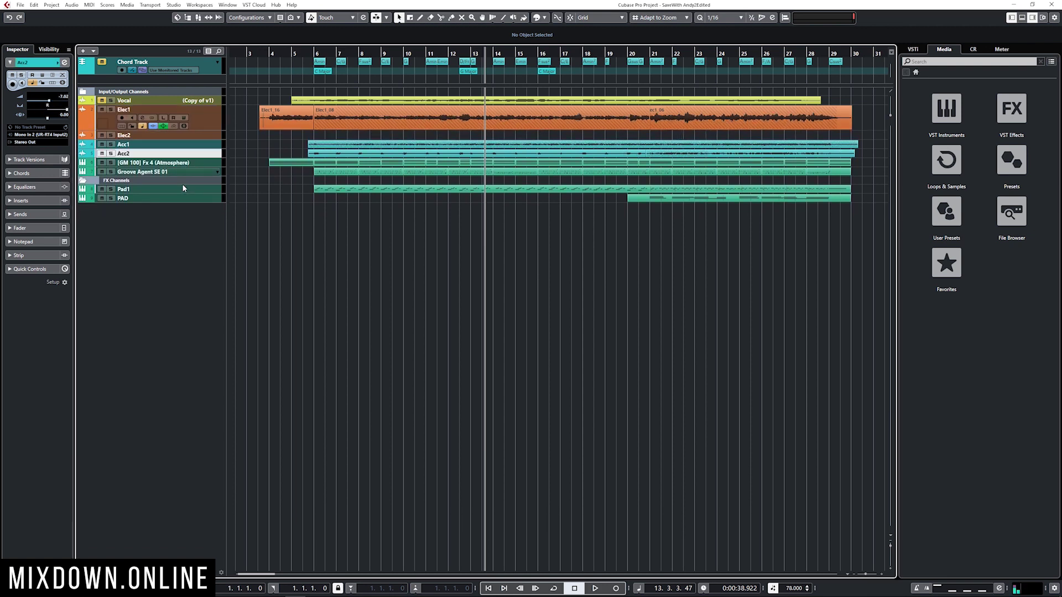
key("Down")
key("Down")
key("Down")
key("Down")
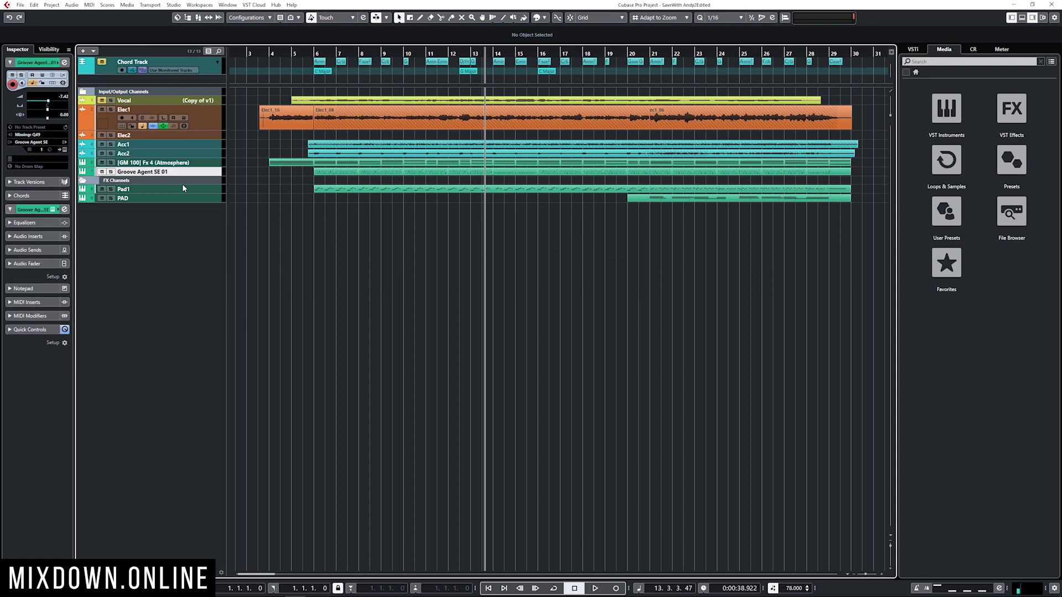
key("Up")
key("Up")
key("Up")
key("Up")
key("Up")
key("Up")
key("Up")
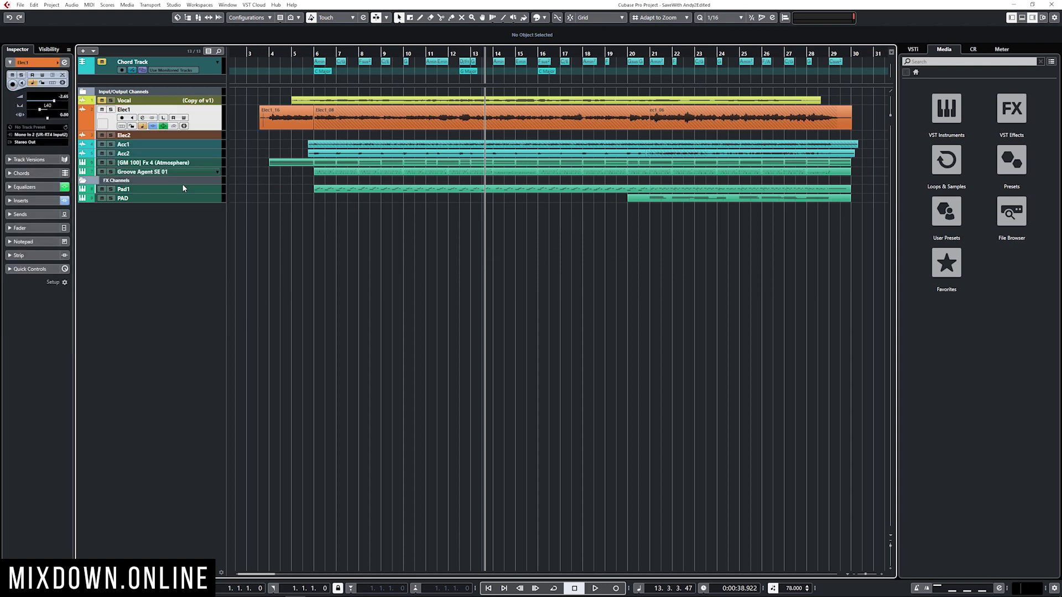
Set the locators at 8.3.2.62 and 18.1.1.81, and refit them to two adjacent Groove Agent SE 01 parts spanning bars 10 to 14
left_click(374, 49, "ctrl")
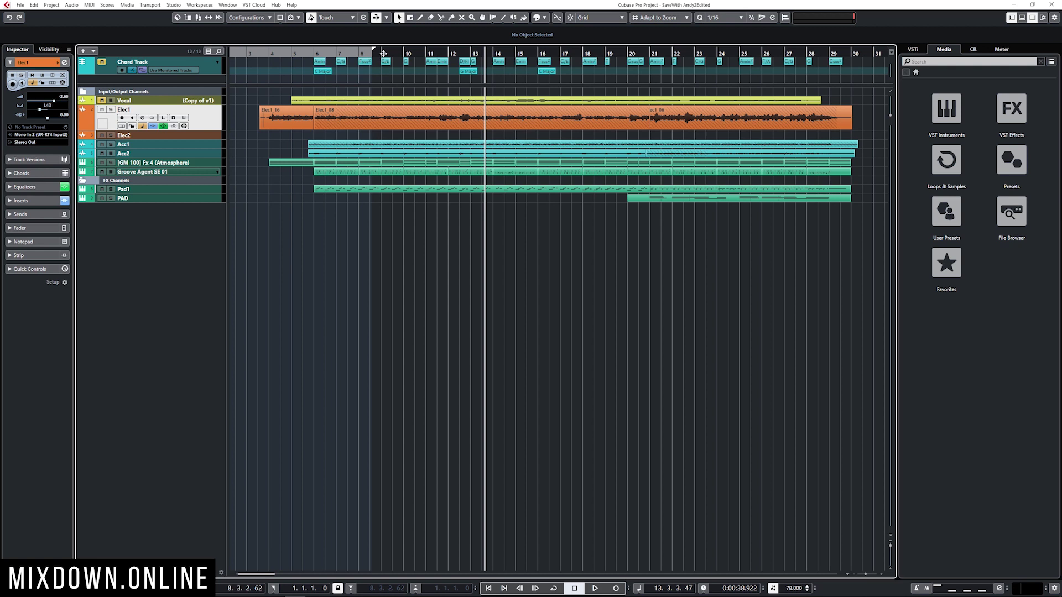
left_click(583, 51, "alt")
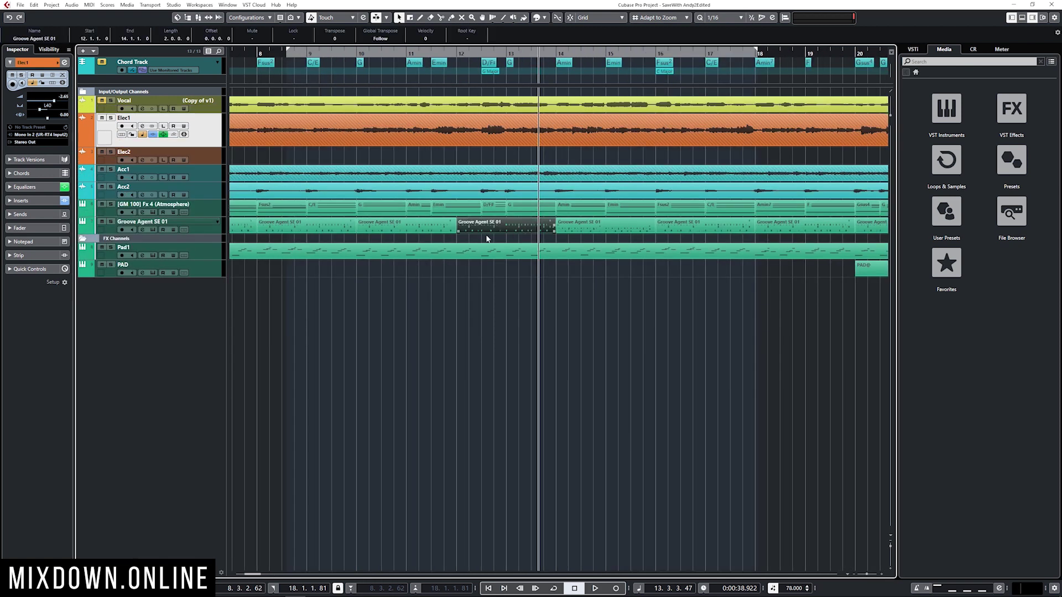
left_click(424, 227, "shift")
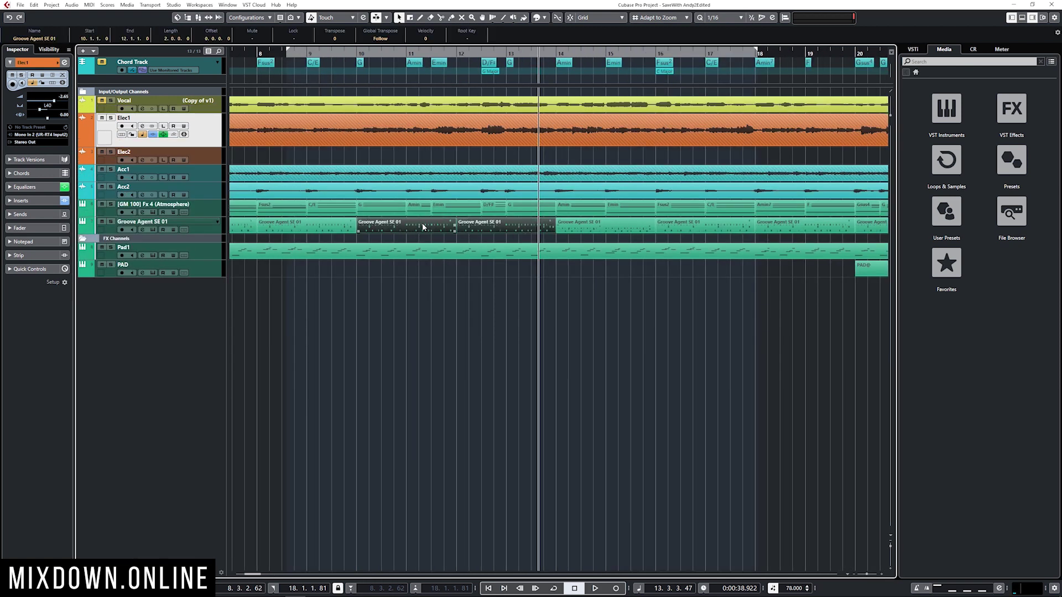
key("p")
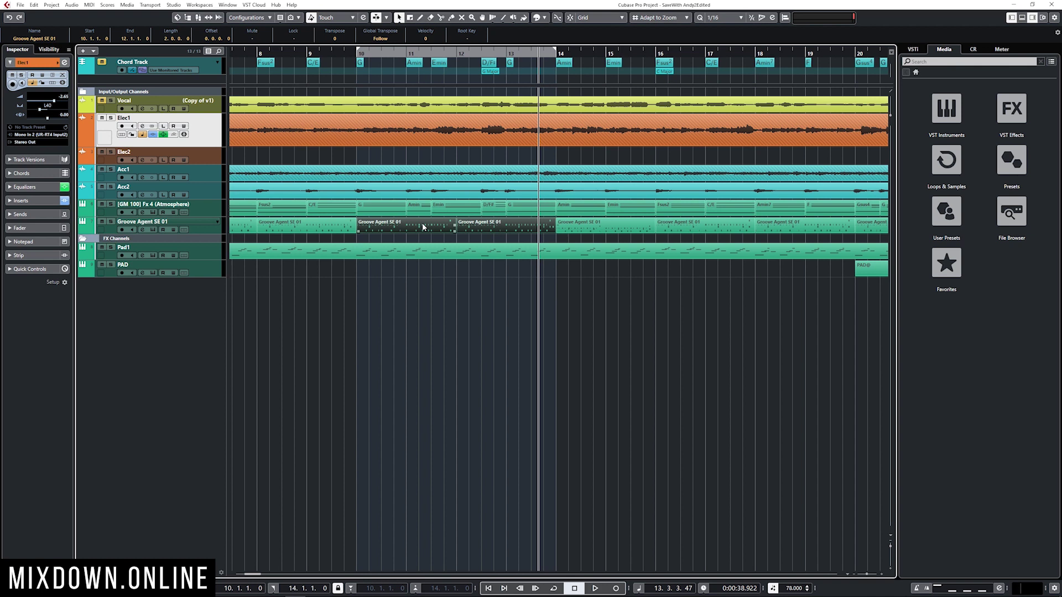
Loop playback of the Groove Agent SE 01 part between bars 8 and 10, stop it and deselect the part
left_click(322, 232)
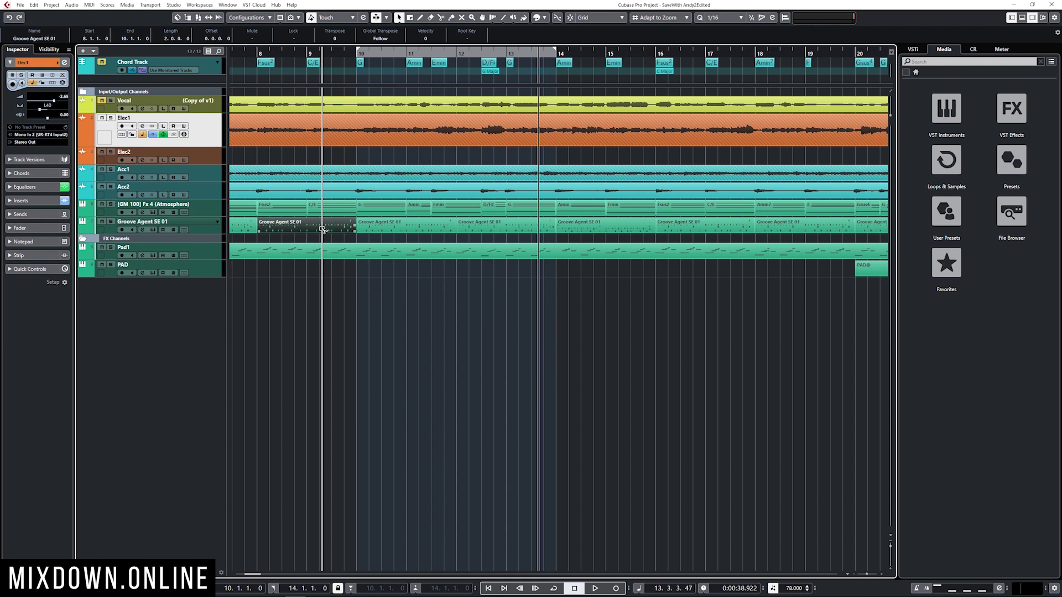
key("shift+g")
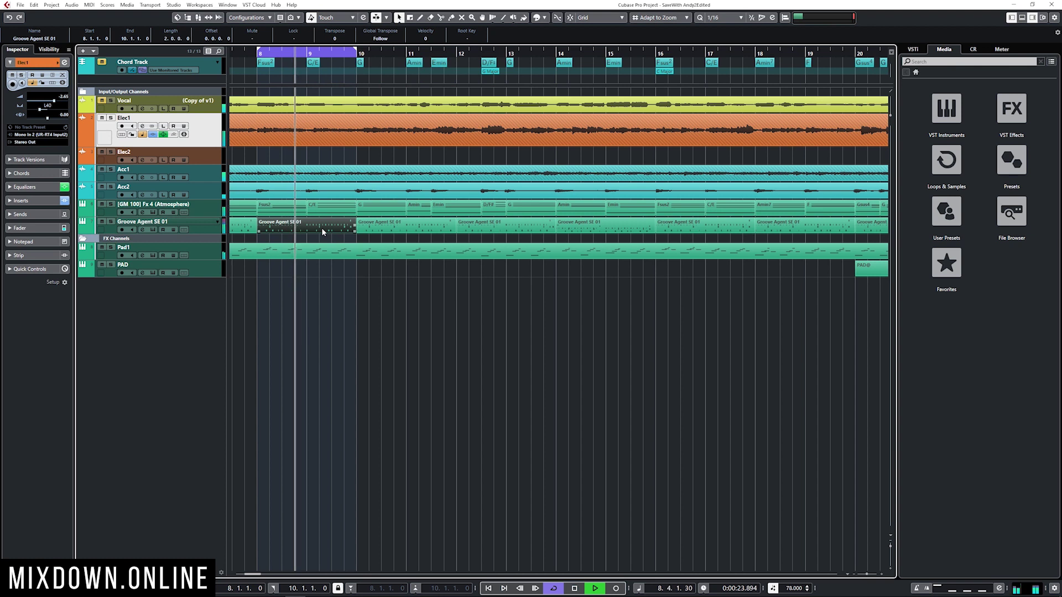
key("space")
left_click(435, 310)
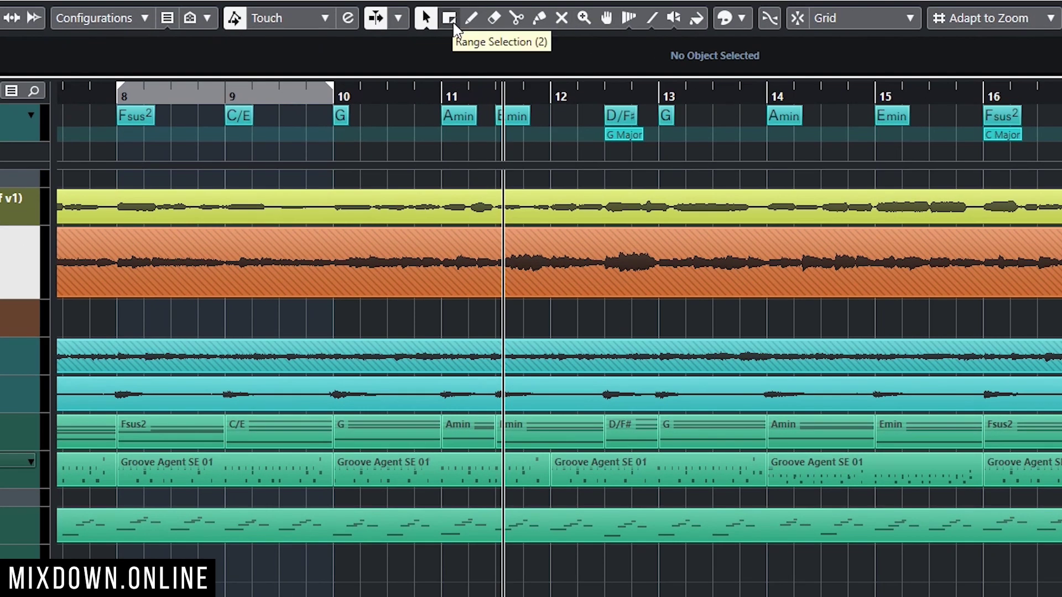
Switch to the Range Selection tool and mark a range on the Vocal track from about 11.4.2 to 13.3.3
left_click(452, 21)
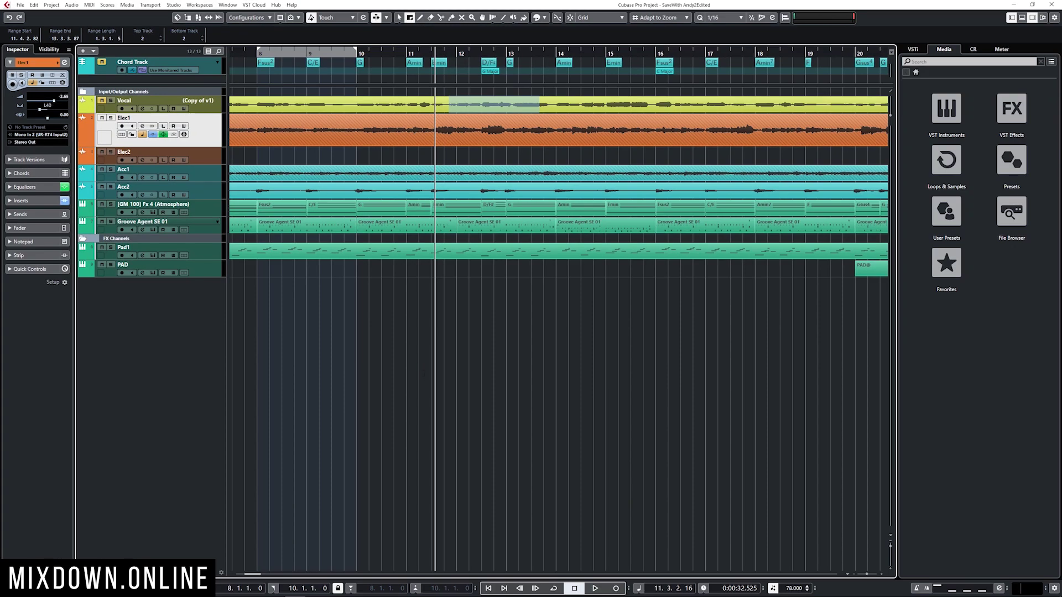
key("shift+f")
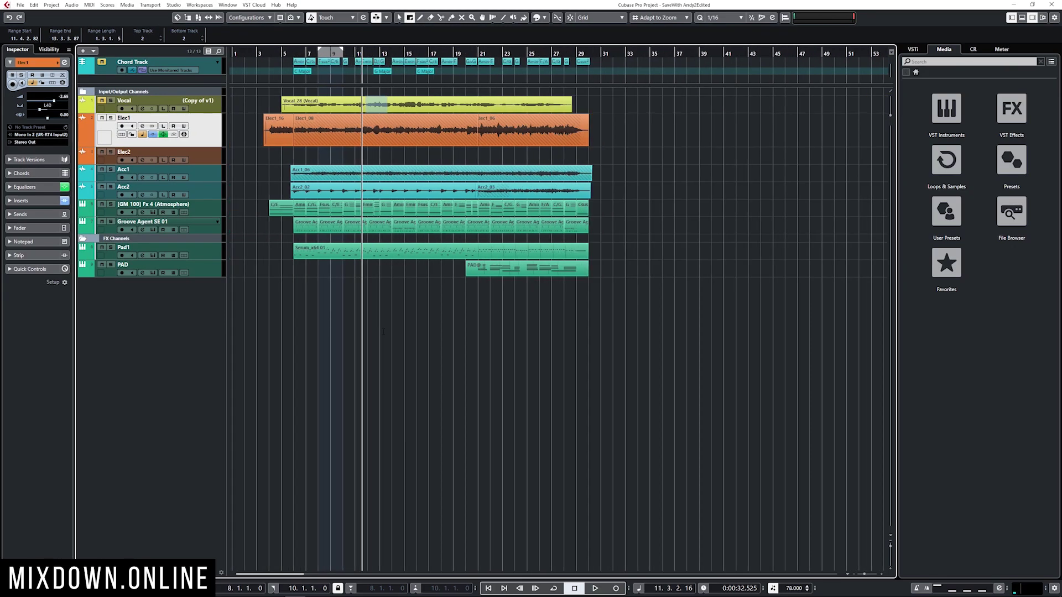
left_click_drag(399, 328, 400, 328)
key("h")
key("h")
key("h")
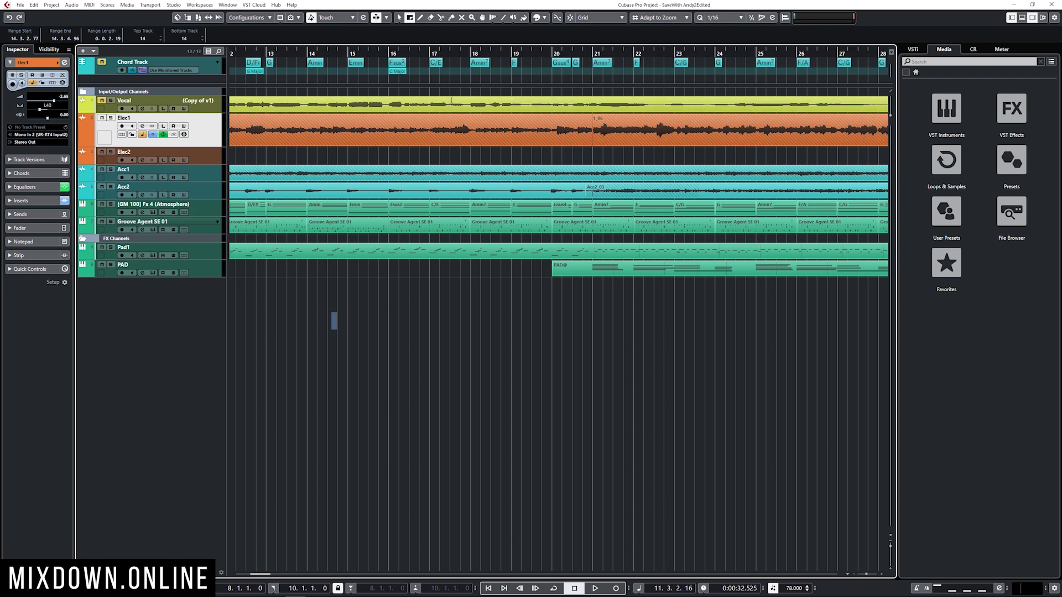
Split the Vocal event at a range from about 13.4.3 to 15.4.3 and select the separated piece with the Object Selection tool
left_click_drag(305, 103, 386, 104)
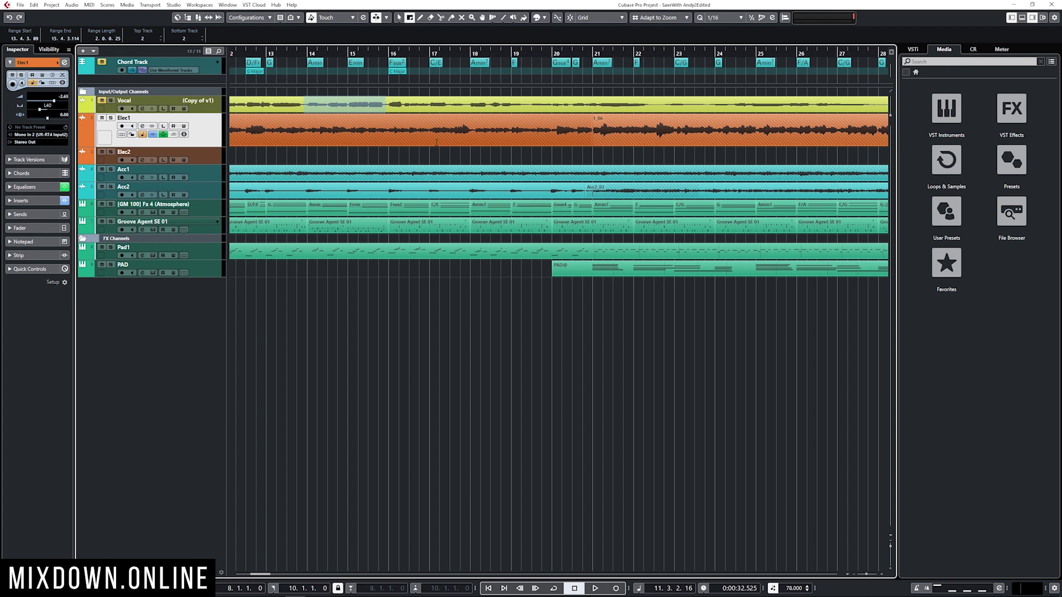
key("shift+x")
key("1")
left_click(336, 110)
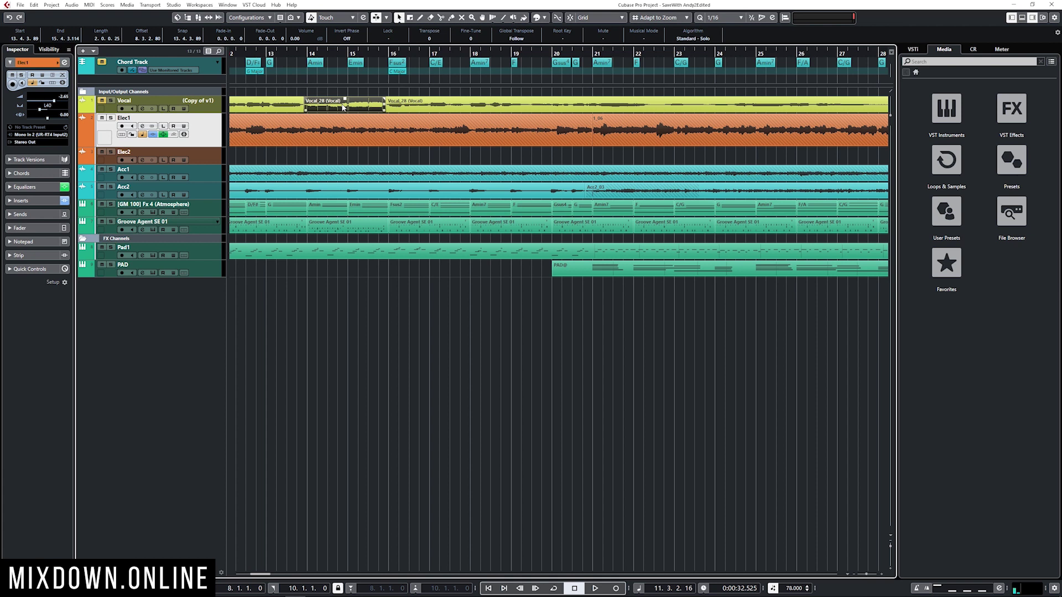
Fade out the events at the project's end by adjusting fades to a range from about 29.3.1 to 31.1.3 across all tracks
scroll(550, 134, "down", 6)
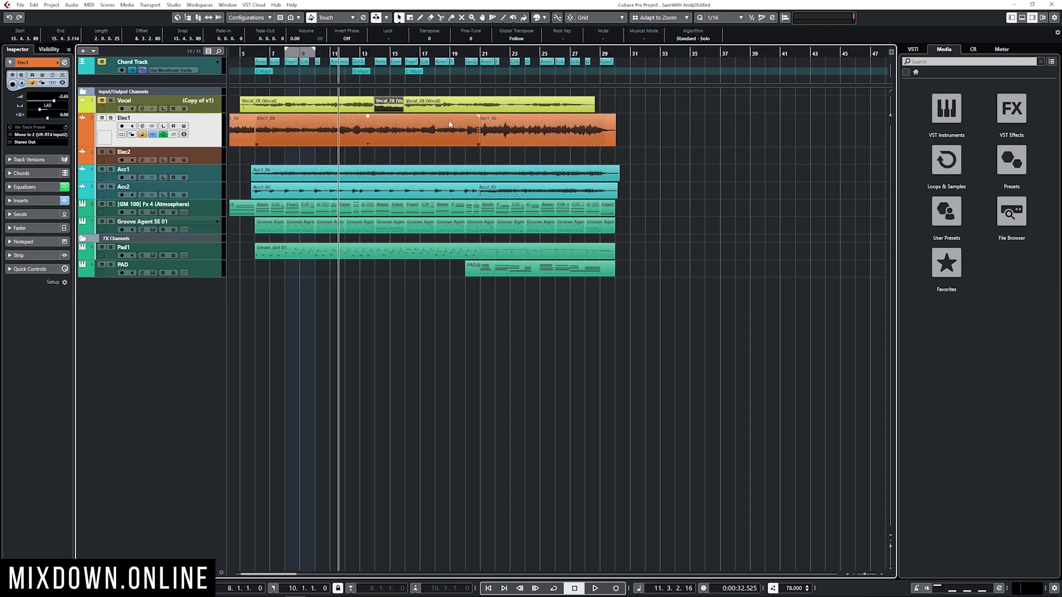
scroll(481, 167, "up", 3)
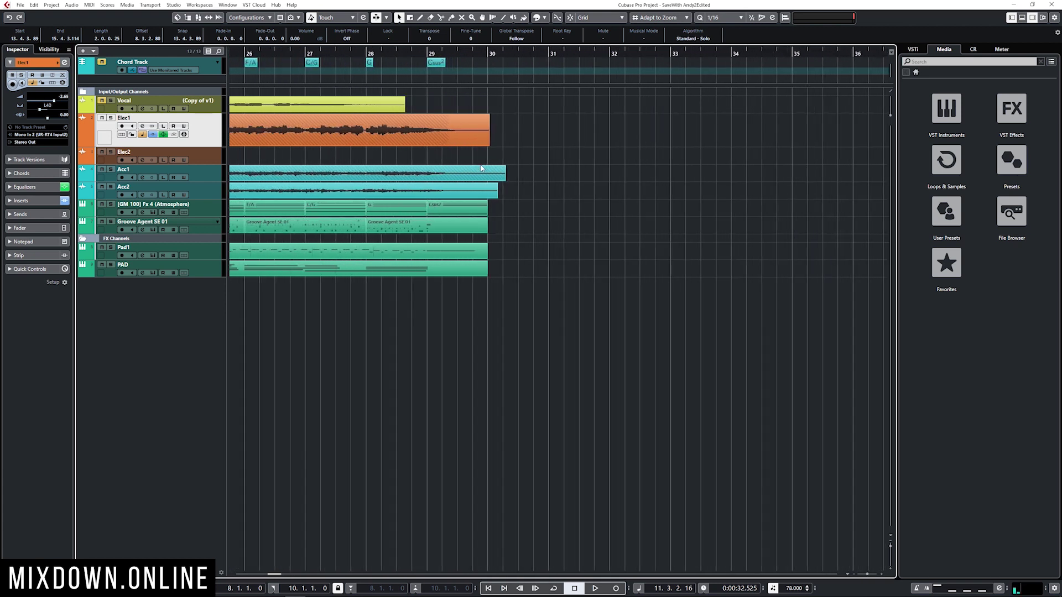
left_click(548, 154)
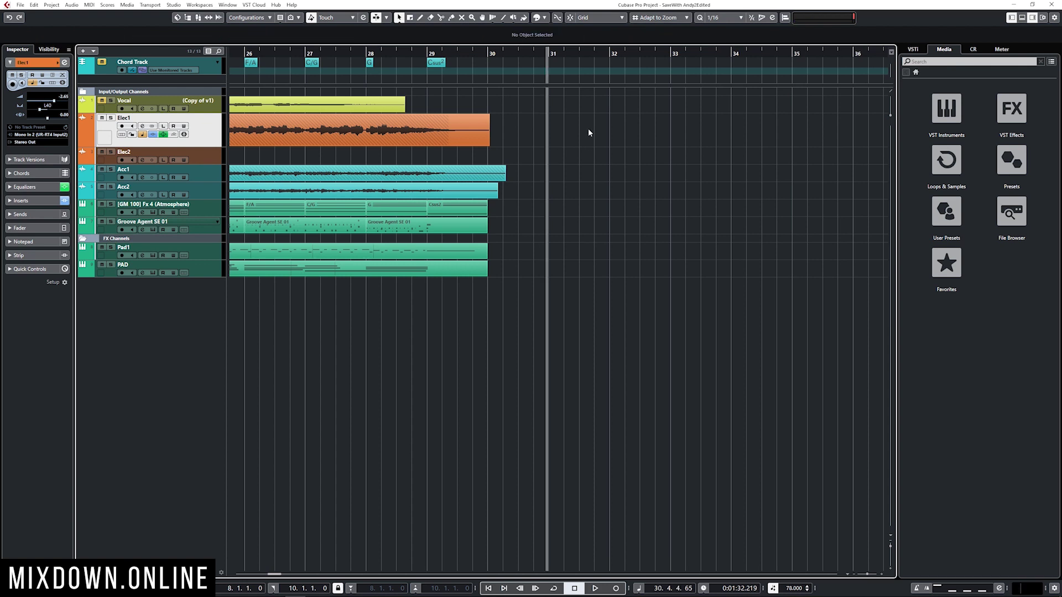
key("2")
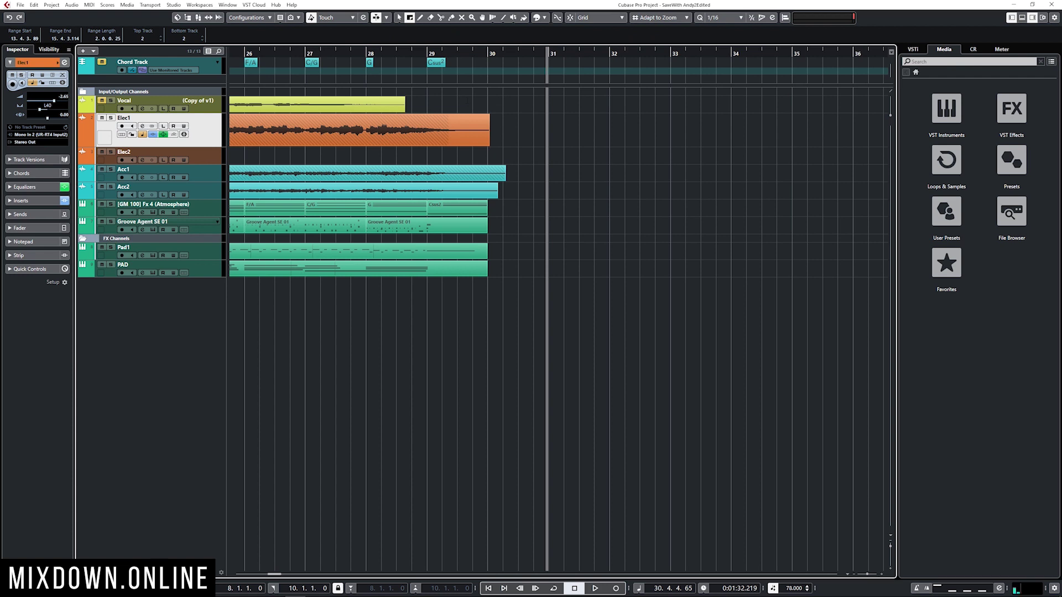
left_click_drag(461, 101, 558, 293)
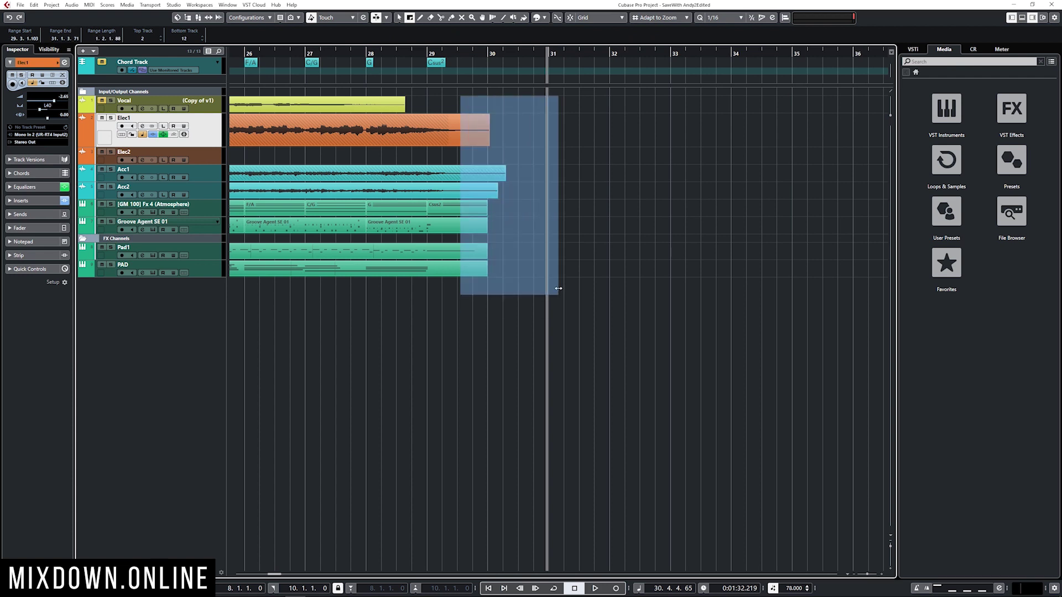
key("a")
left_click(614, 188)
key("g")
key("g")
key("g")
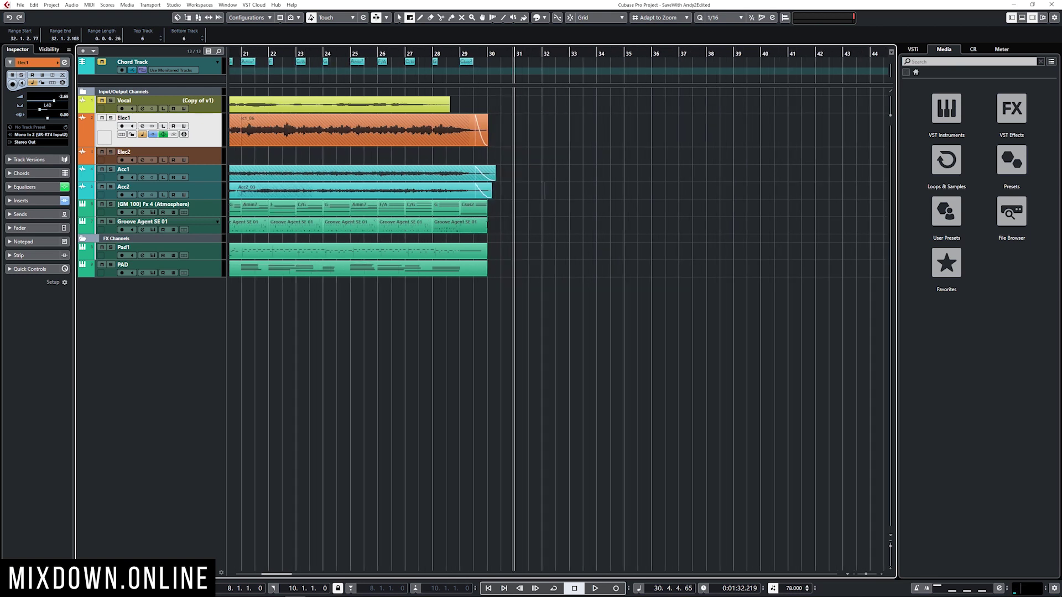
Delete a range on the Vocal track from about 9.2.2 to 10.1.1
scroll(559, 332, "left", 5)
left_click_drag(264, 100, 321, 216)
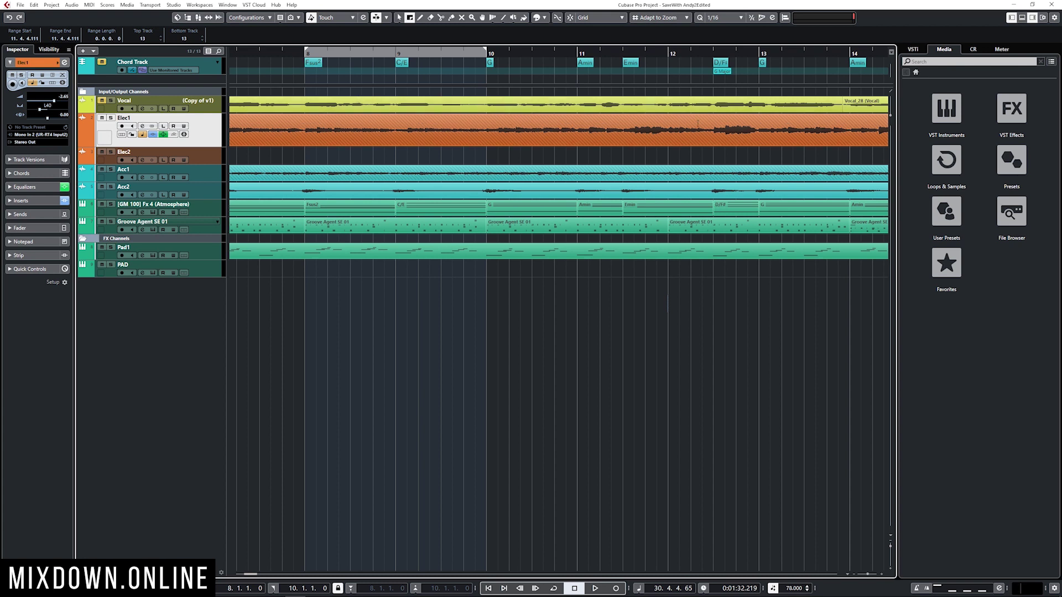
left_click_drag(430, 106, 484, 104)
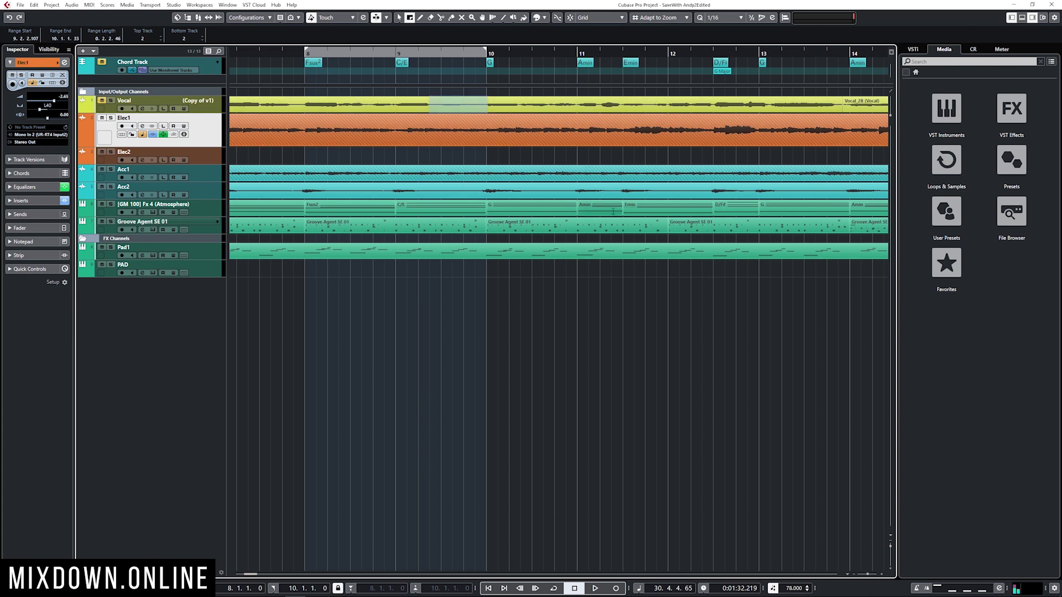
key("Delete")
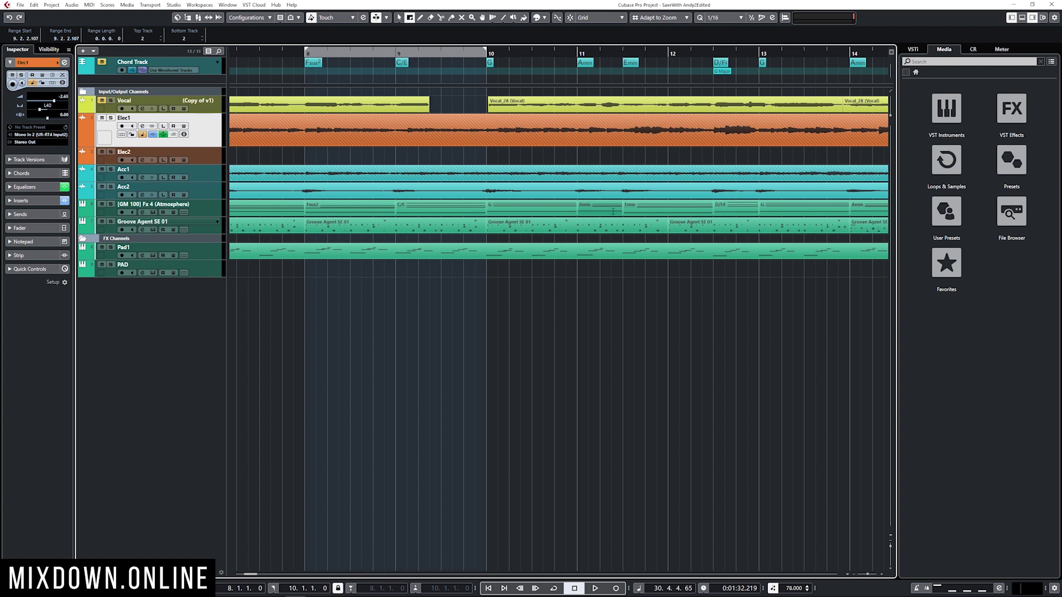
Move the following Vocal event back to close the gap, and undo both the move and the range deletion
key("1")
left_click_drag(570, 104, 513, 104)
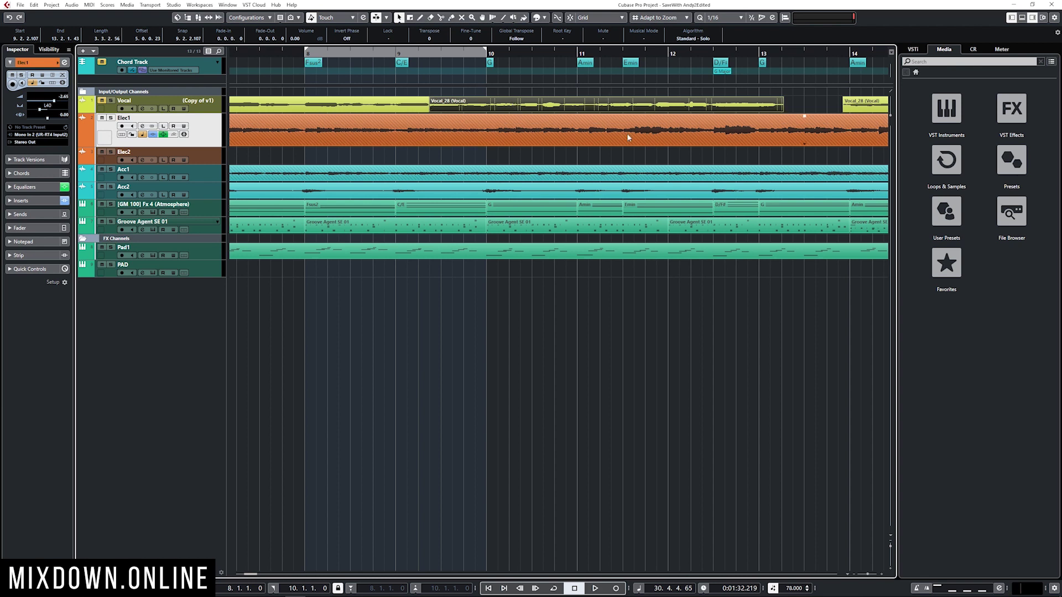
key("ctrl+z")
key("ctrl+shift+a")
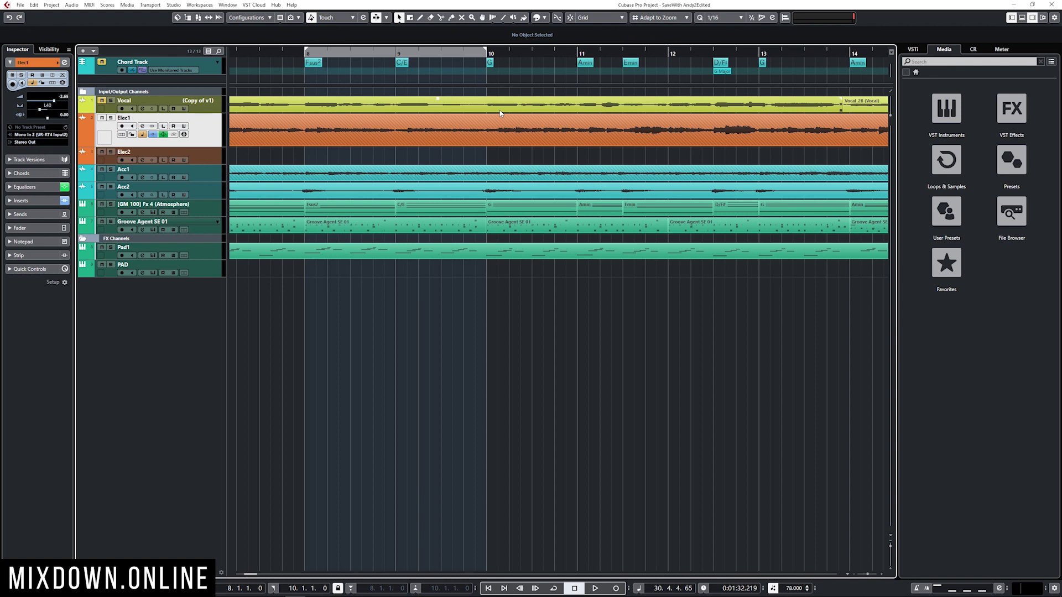
Delete the time in a Vocal range from about 9.2.2 to 9.4.4 so the gap closes automatically, and undo the deletion
key("2")
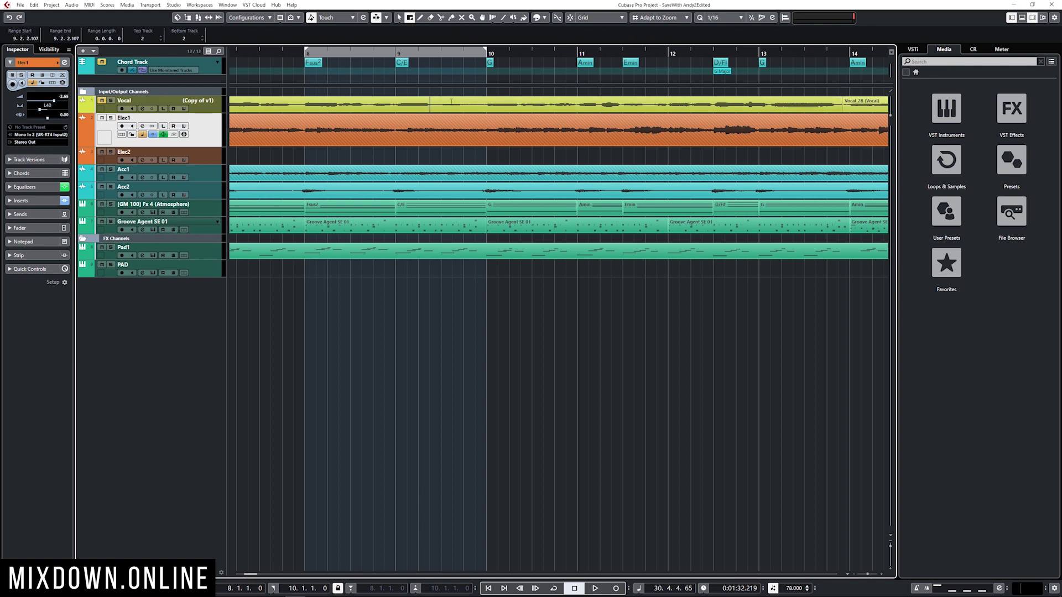
left_click_drag(430, 103, 486, 108)
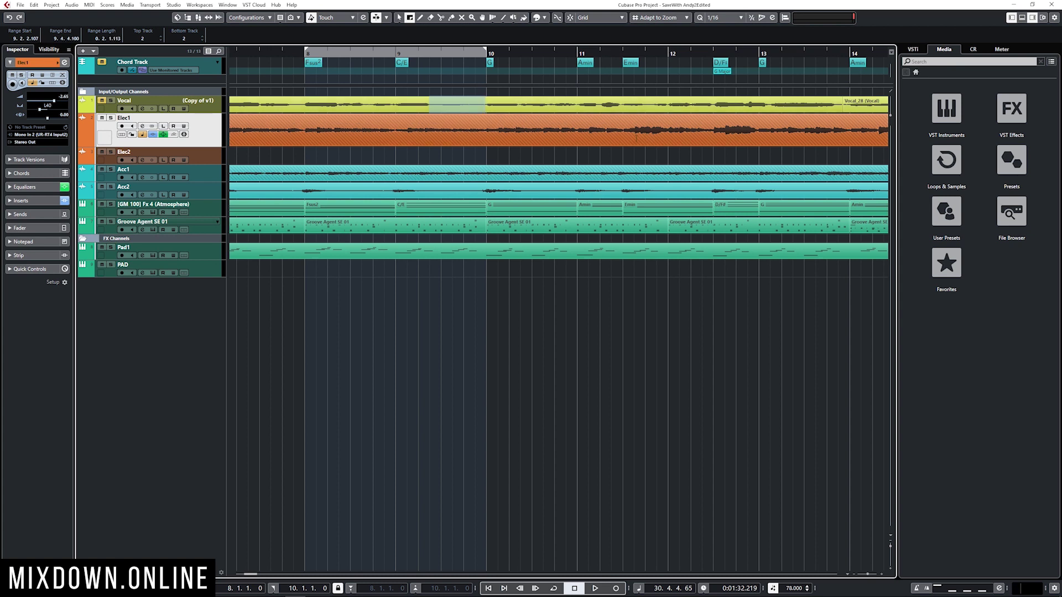
key("shift+BackSpace")
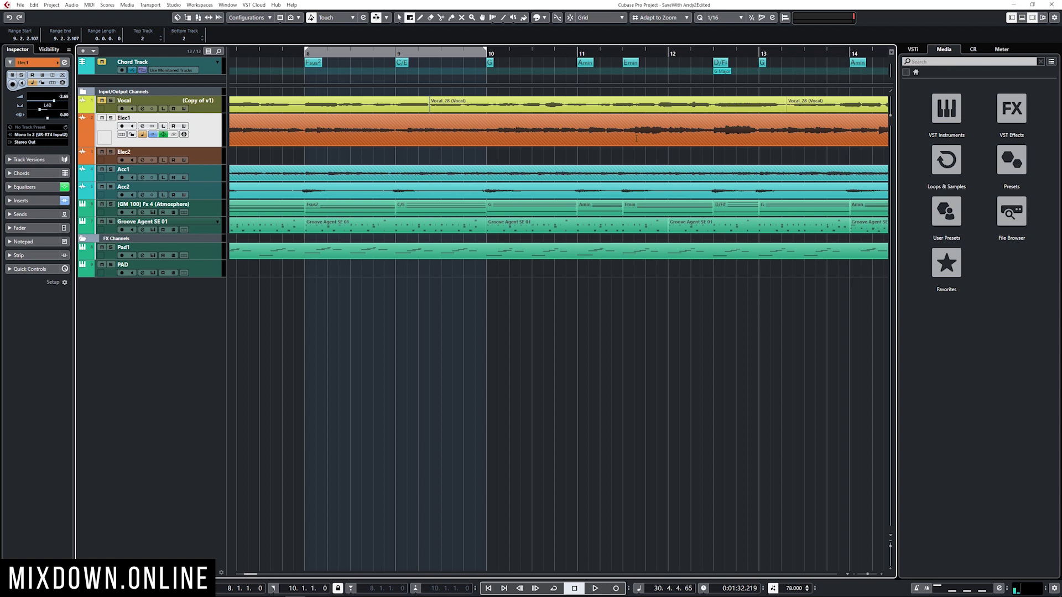
left_click(460, 320)
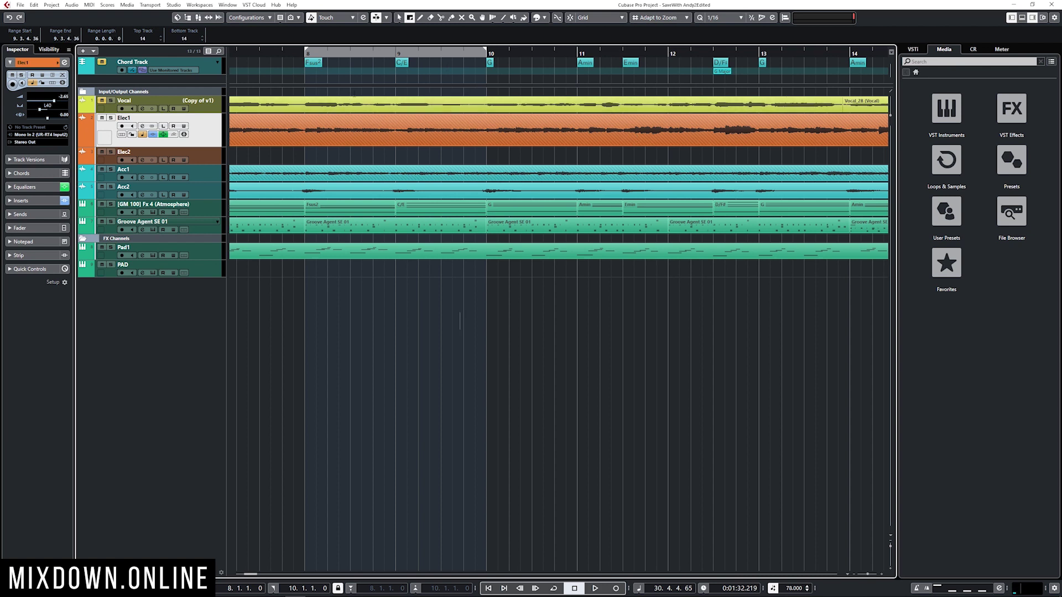
Delete the time from about 8.3.1 to 10.2.1 across all tracks, undo it and return to the Object Selection tool
left_click_drag(354, 96, 510, 271)
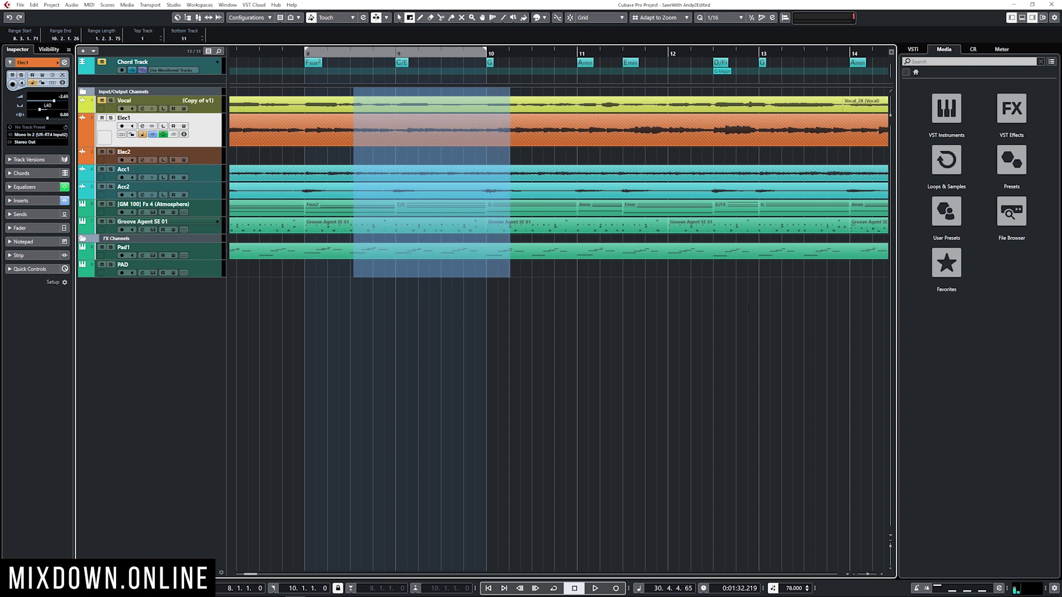
key("shift+BackSpace")
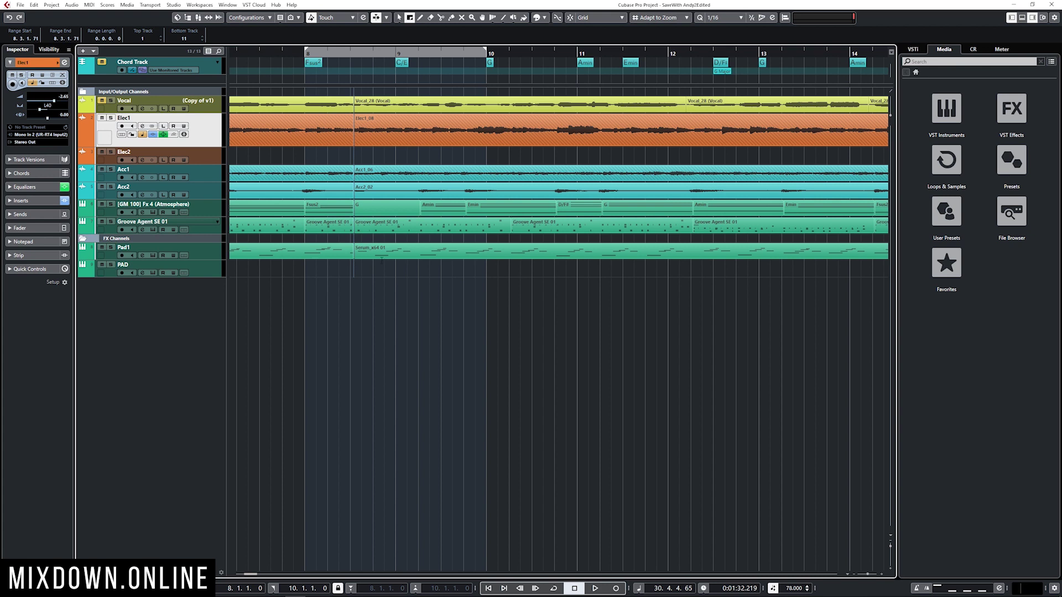
key("ctrl+z")
key("1")
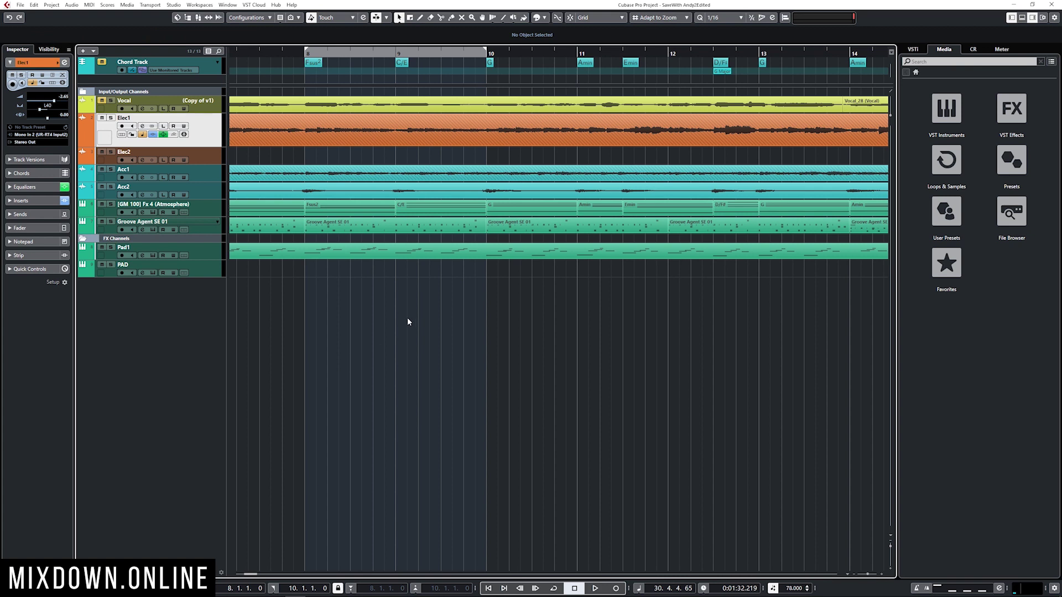
Open and close the full MixConsole window twice, and show the MixConsole in the project window's lower zone
key("F3")
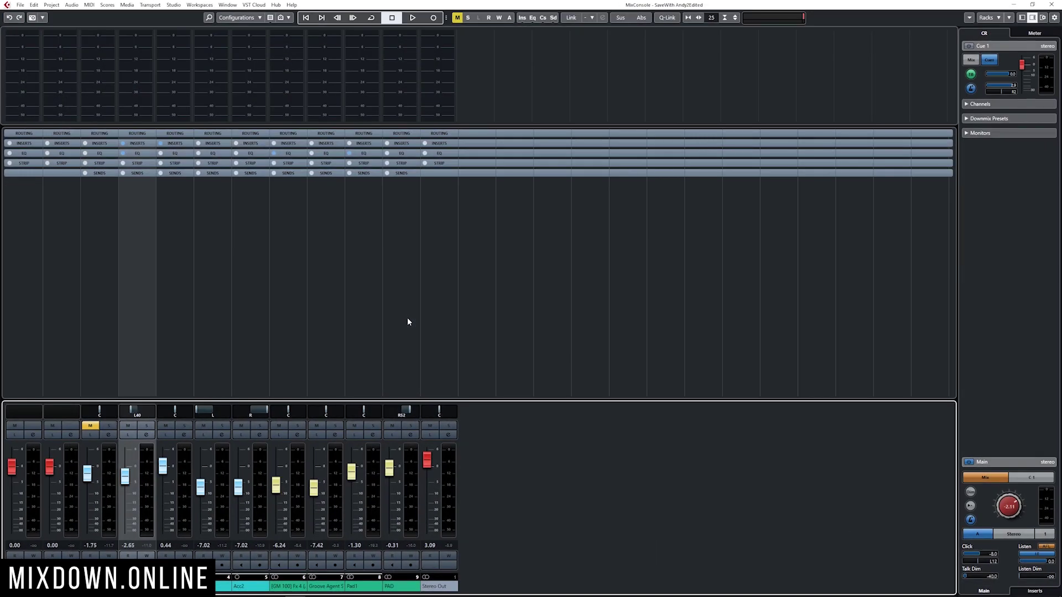
key("F3")
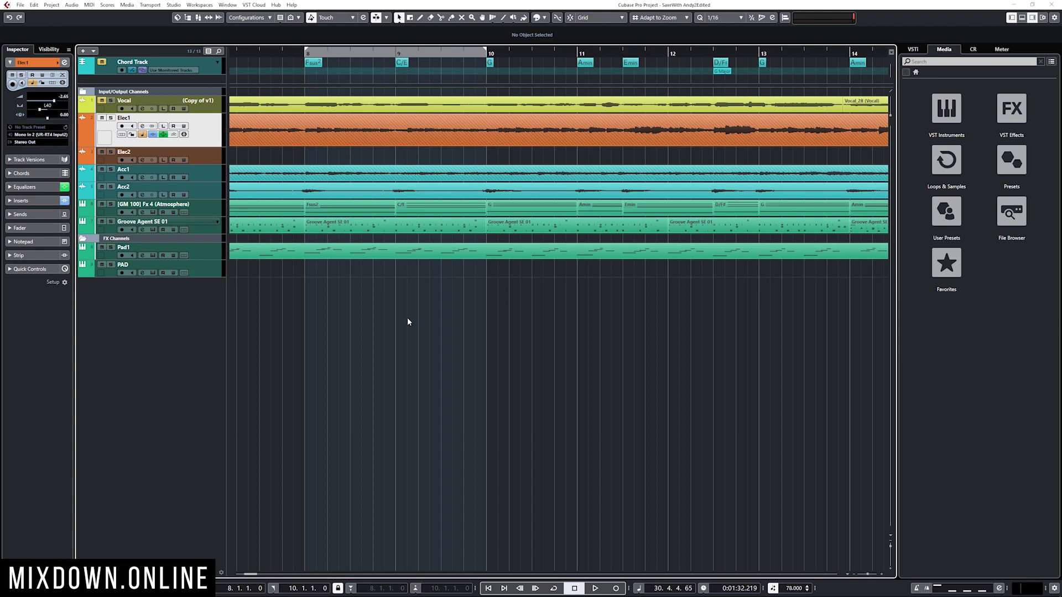
key("F3")
key("F3")
key("alt+F3")
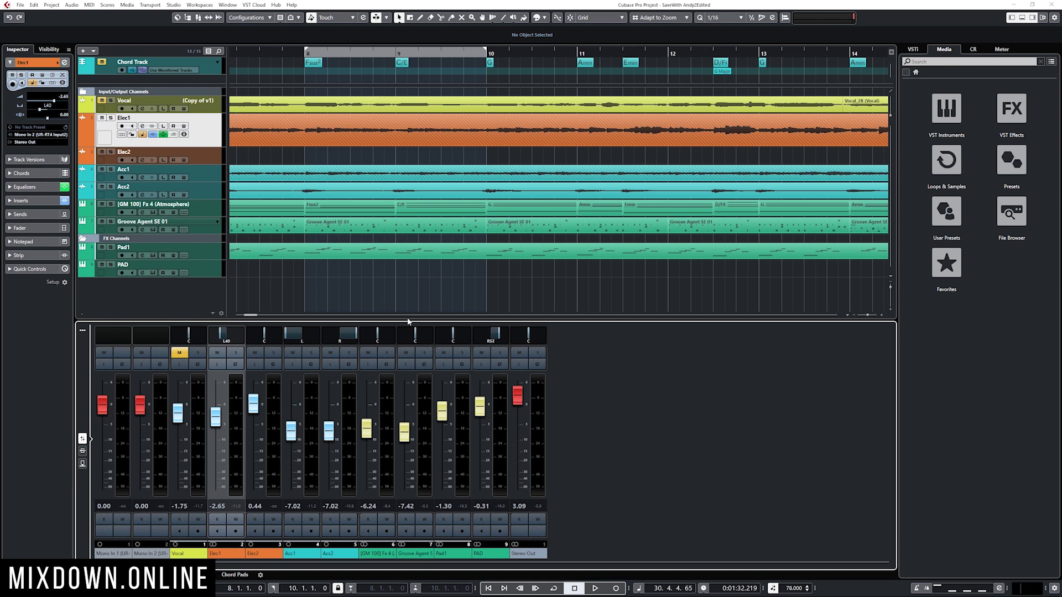
Look through the lower-zone mixer's fader, insert and send pages
left_click(83, 451)
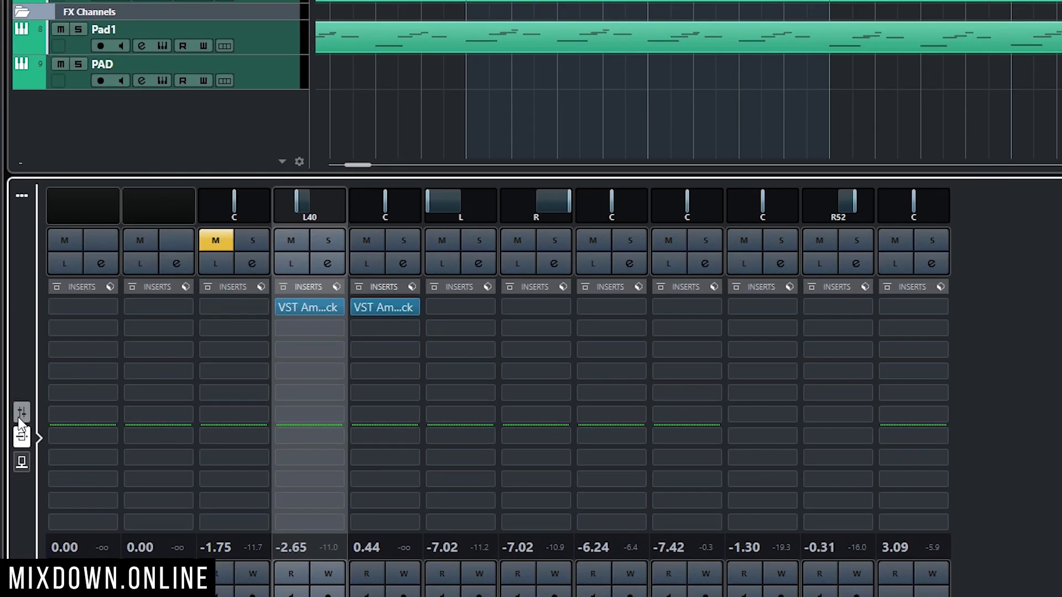
left_click(21, 414)
left_click(22, 438)
left_click(23, 461)
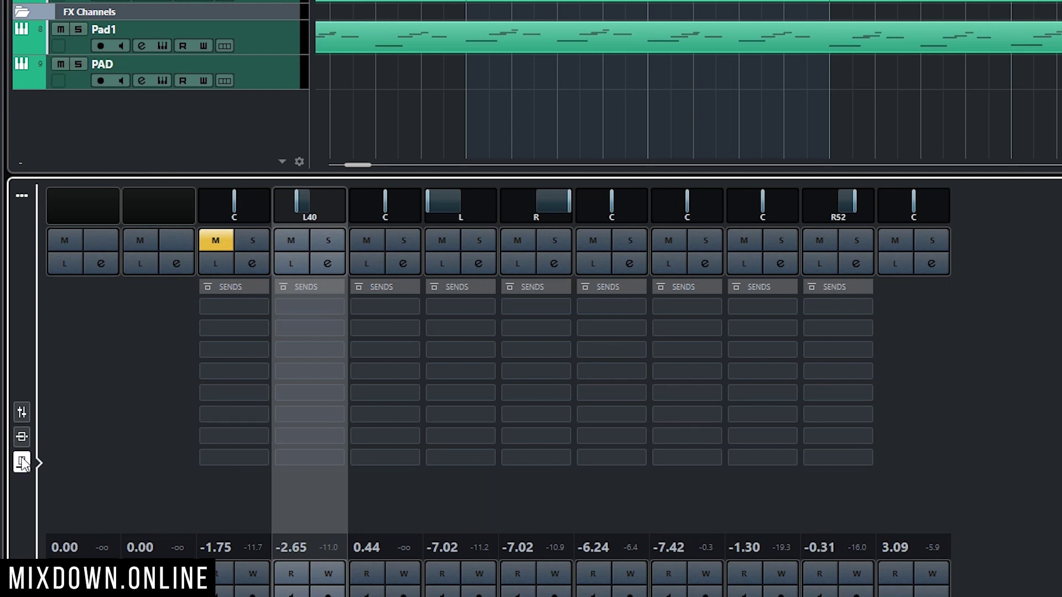
left_click(22, 437)
left_click(22, 412)
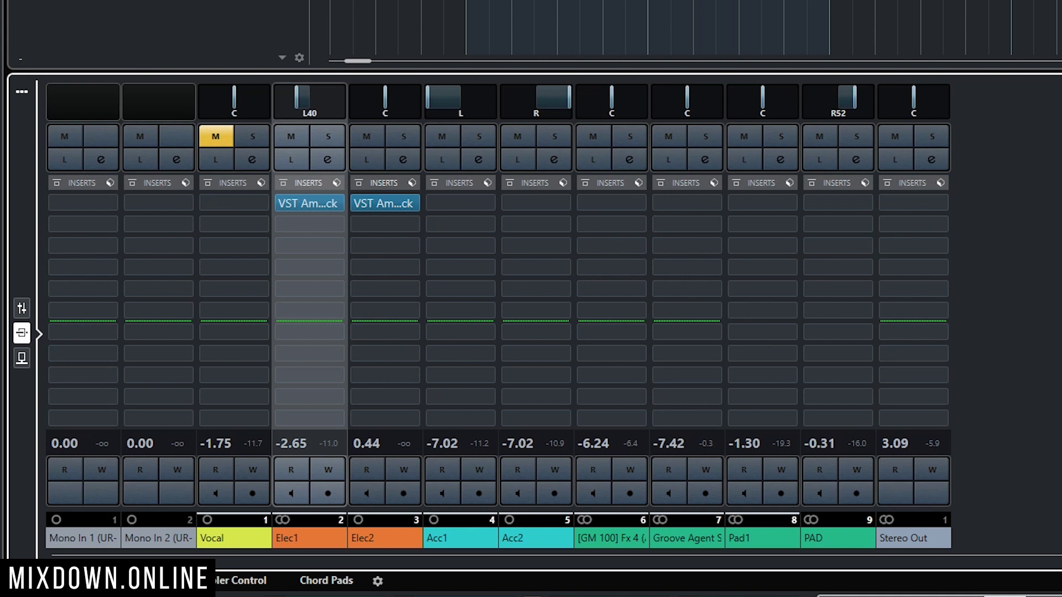
View the lower zone's Editor, Sampler Control and Chord Pads pages
left_click(177, 581)
left_click(227, 581)
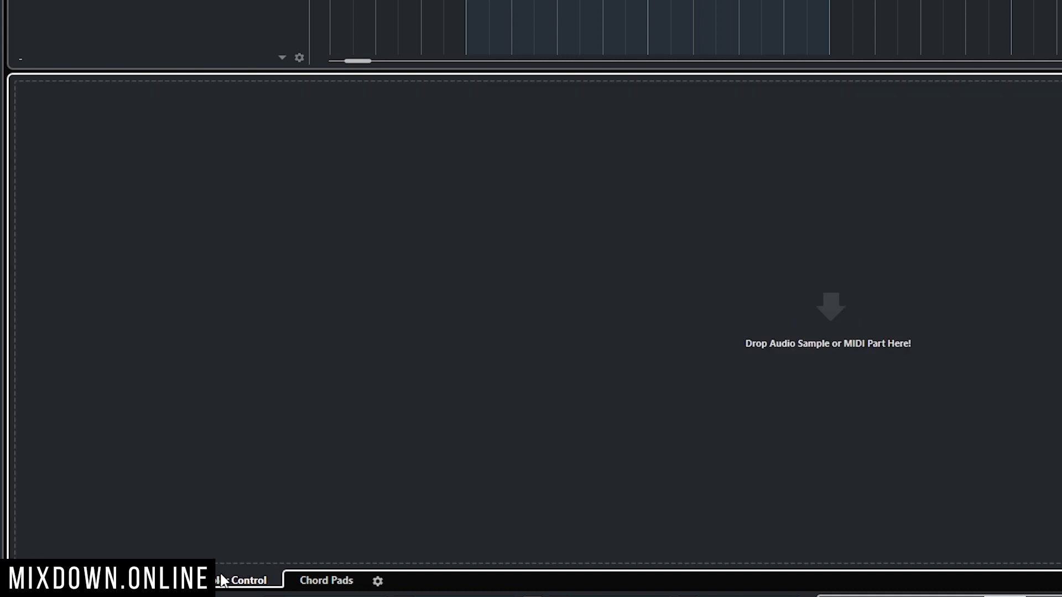
left_click(326, 582)
mouse_move(498, 364)
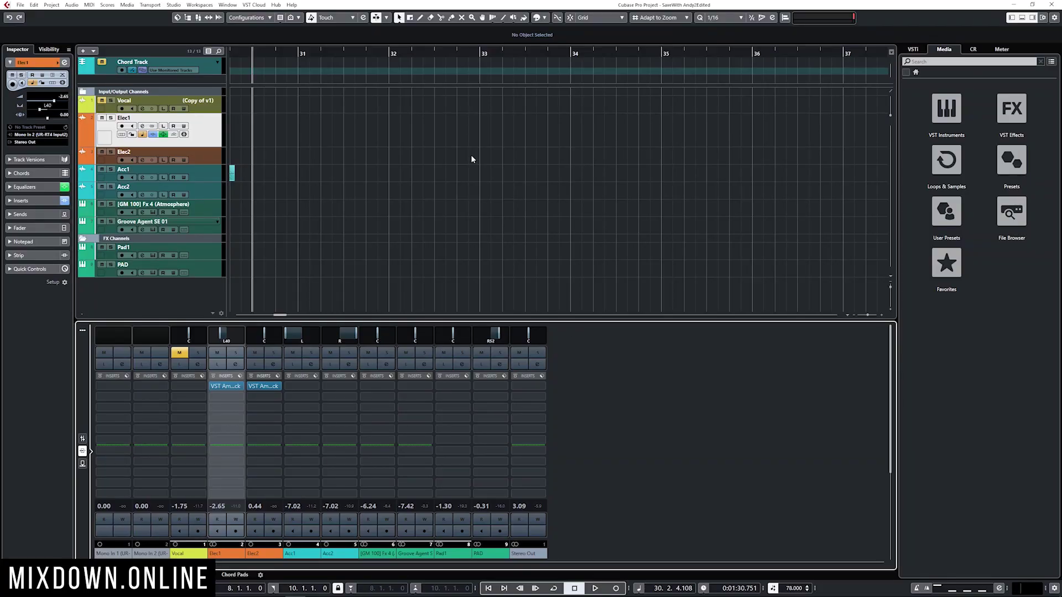
Place the project cursor at bar 33 and toggle Snap off and back on
left_click(481, 188)
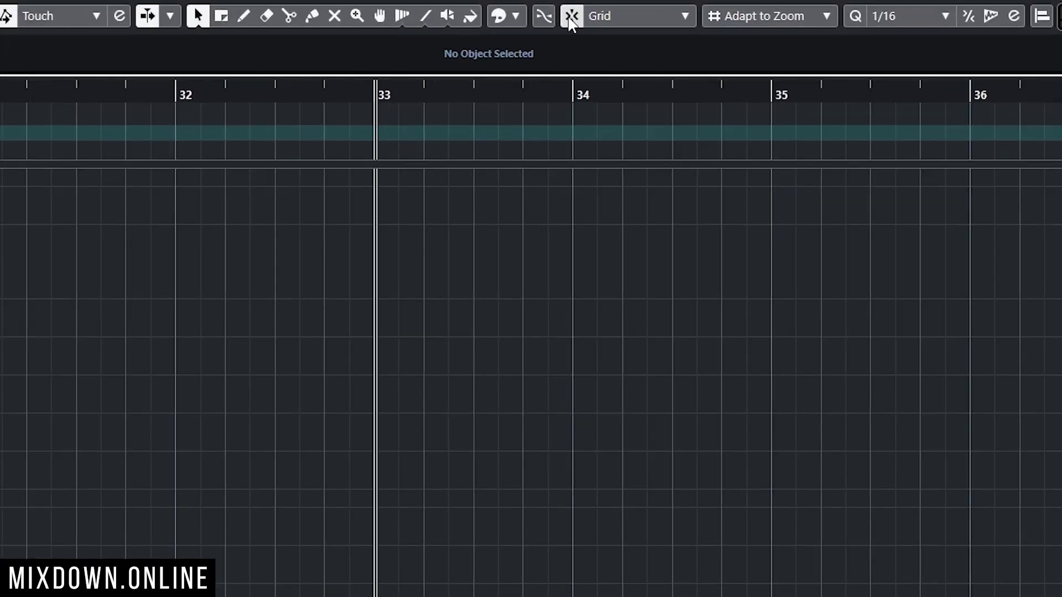
left_click(572, 16)
left_click(572, 16)
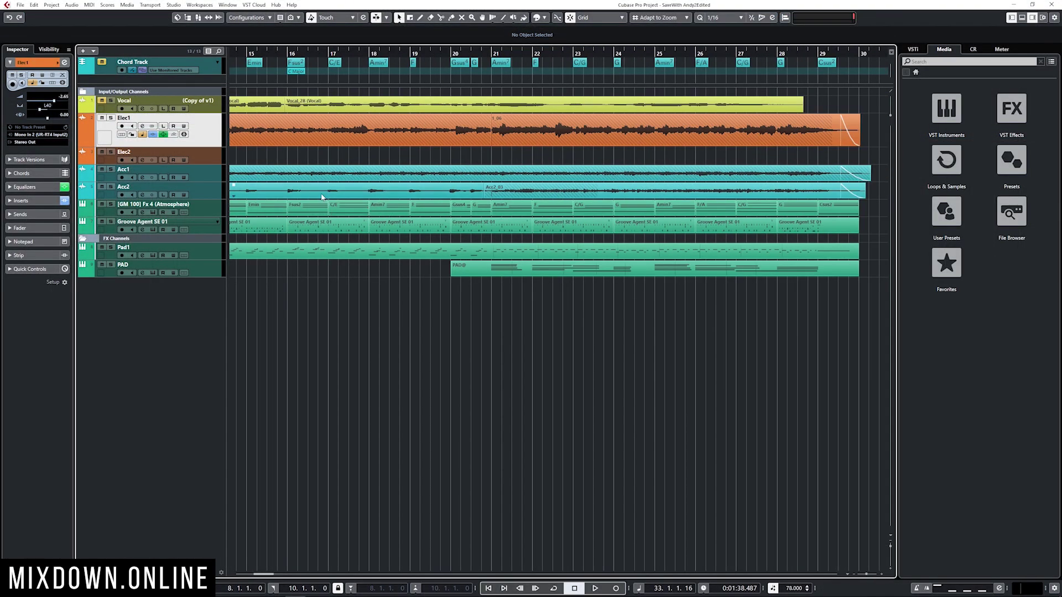
Extend the start of the Elec1_08 event over the preceding Elec1 event near bar 6 and crossfade the two
left_click(332, 139)
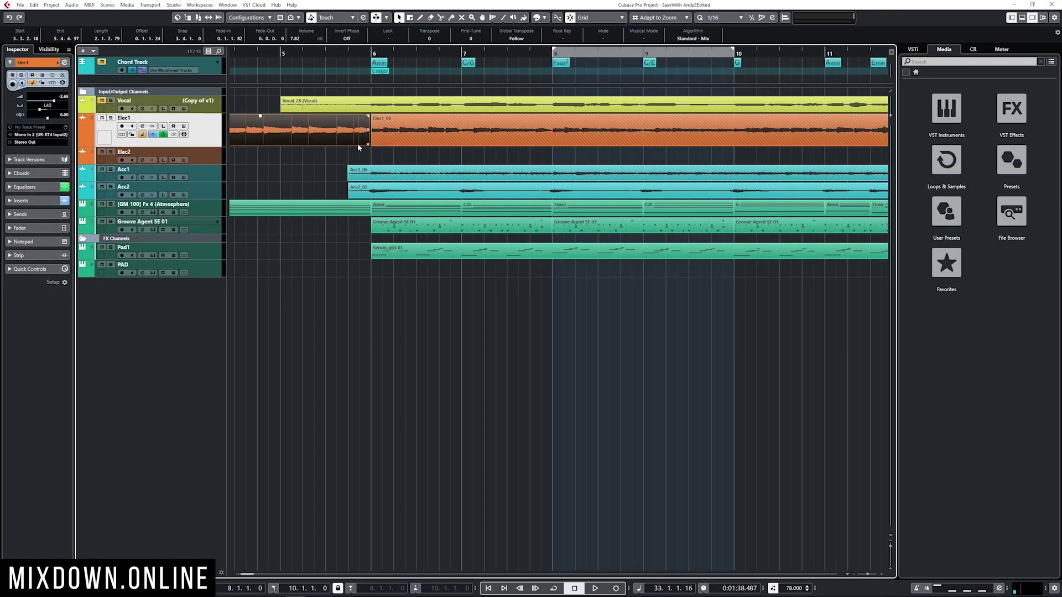
left_click(351, 143)
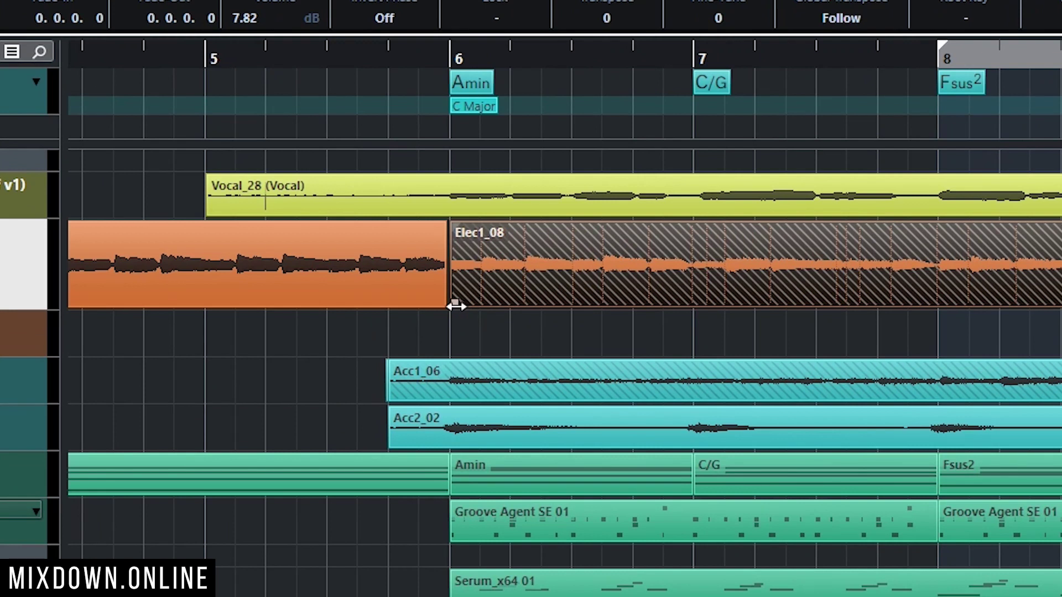
left_click_drag(456, 305, 420, 304)
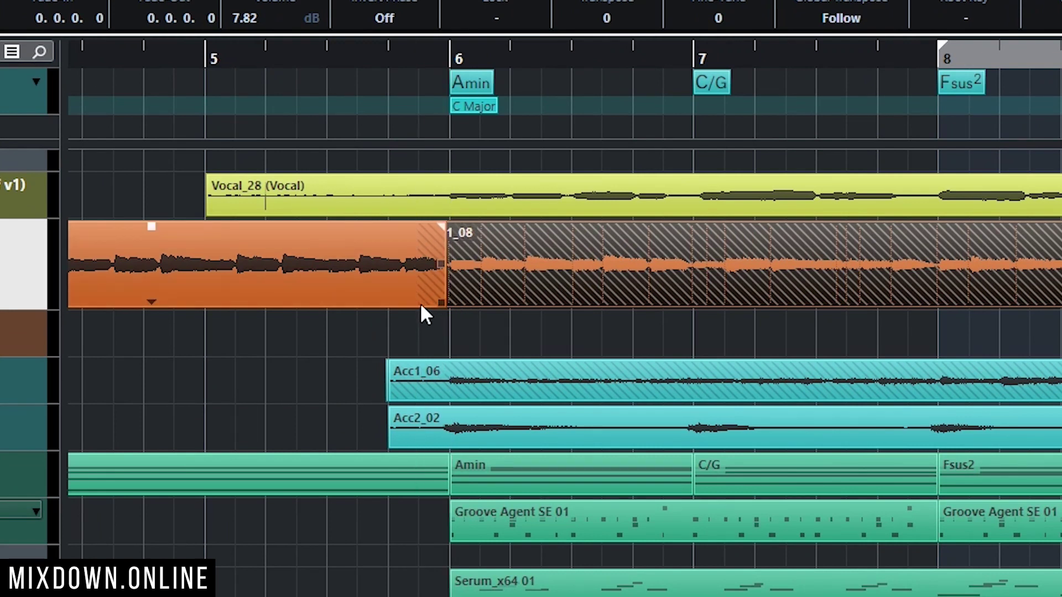
left_click(392, 267)
key("x")
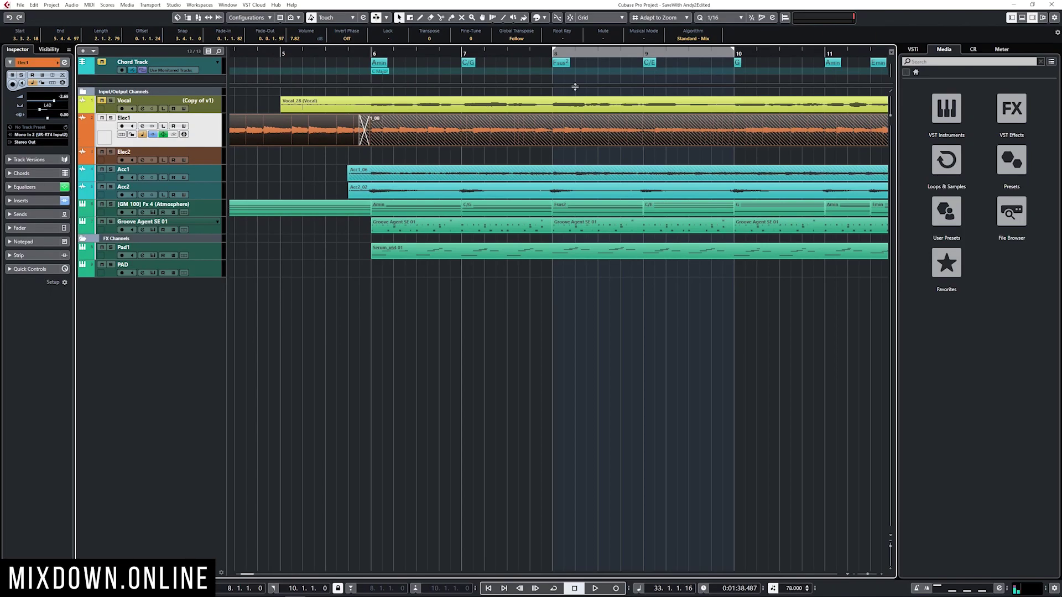
Play the project from around bar 10 past bar 12 with Auto-Scroll following the cursor, and stop playback
left_click(377, 18)
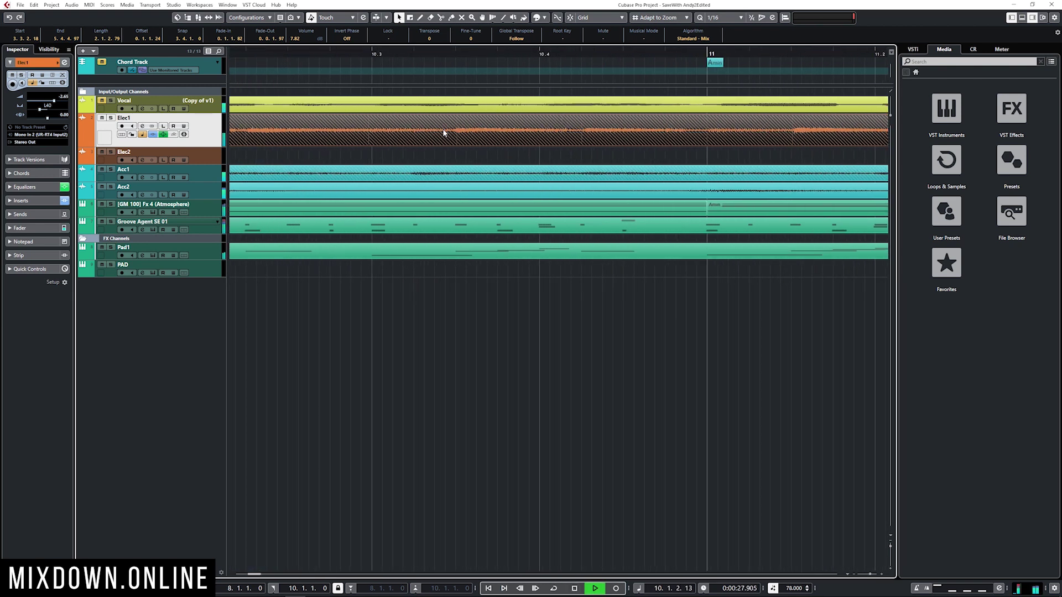
scroll(486, 120, "up", 3)
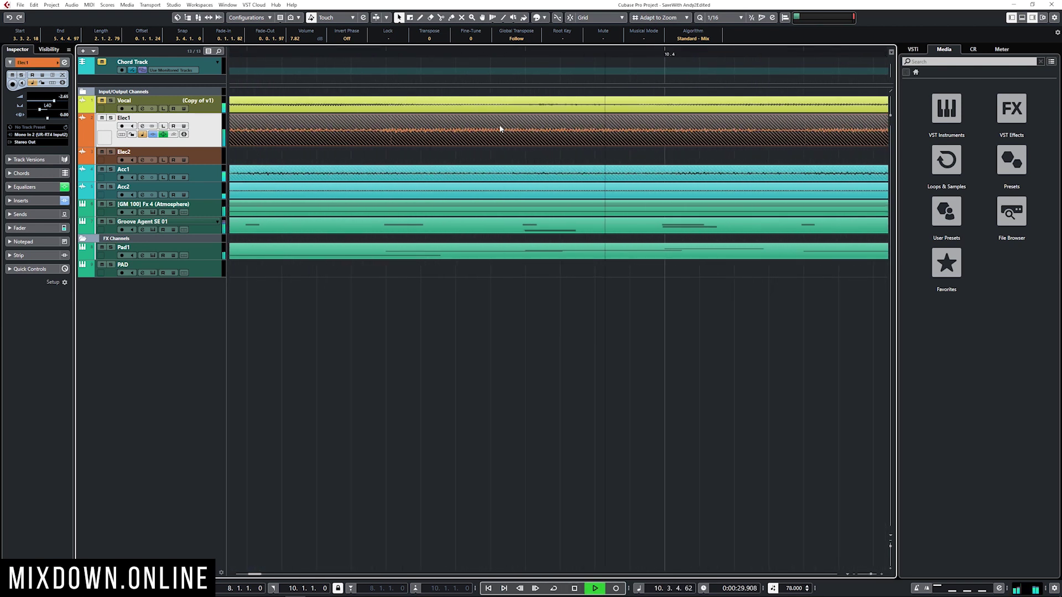
scroll(503, 124, "up", 2)
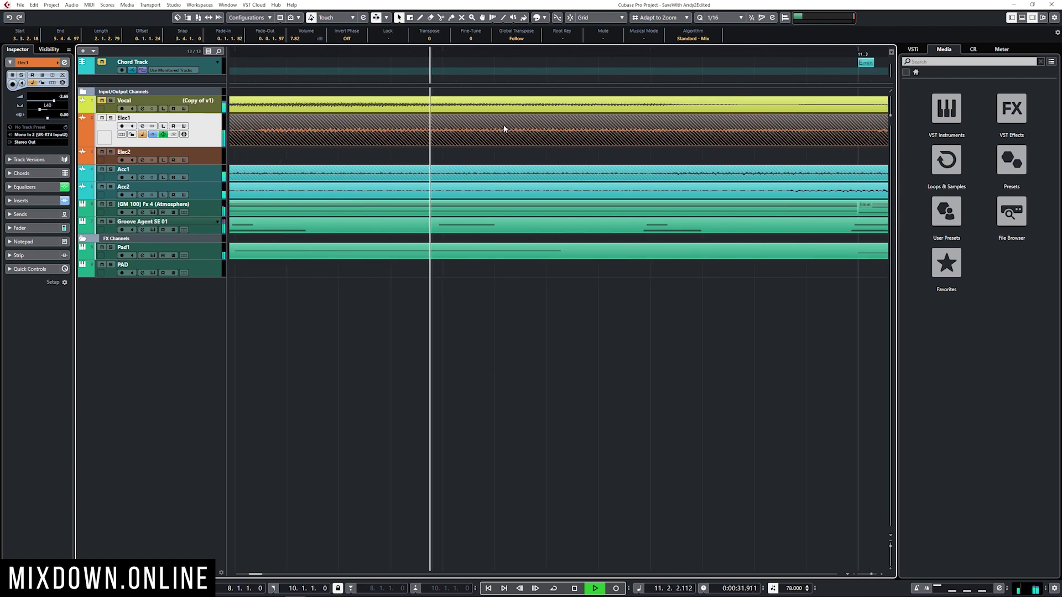
scroll(503, 124, "down", 2)
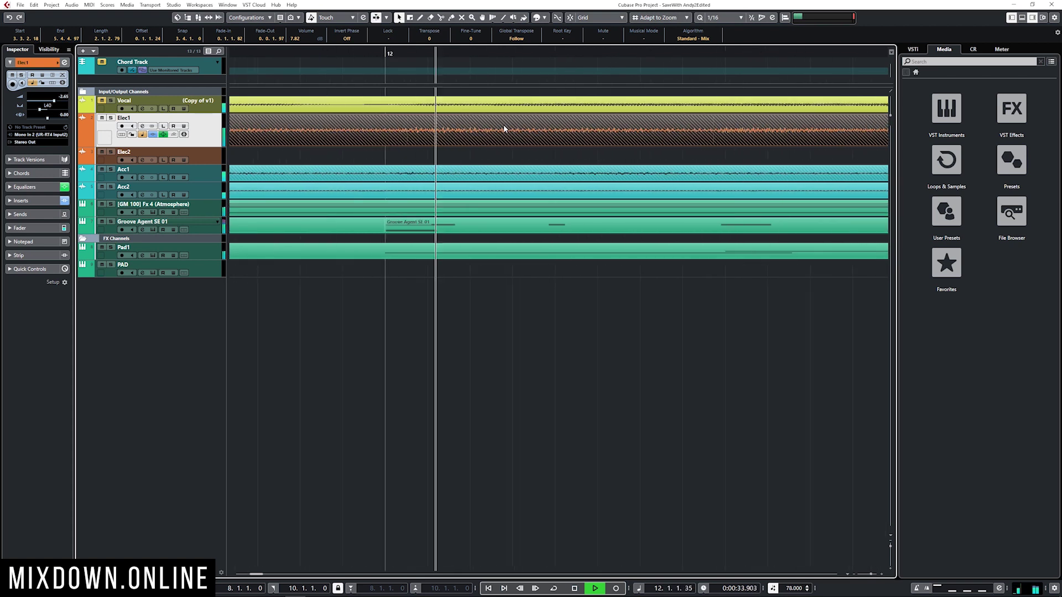
scroll(504, 129, "down", 5)
key("space")
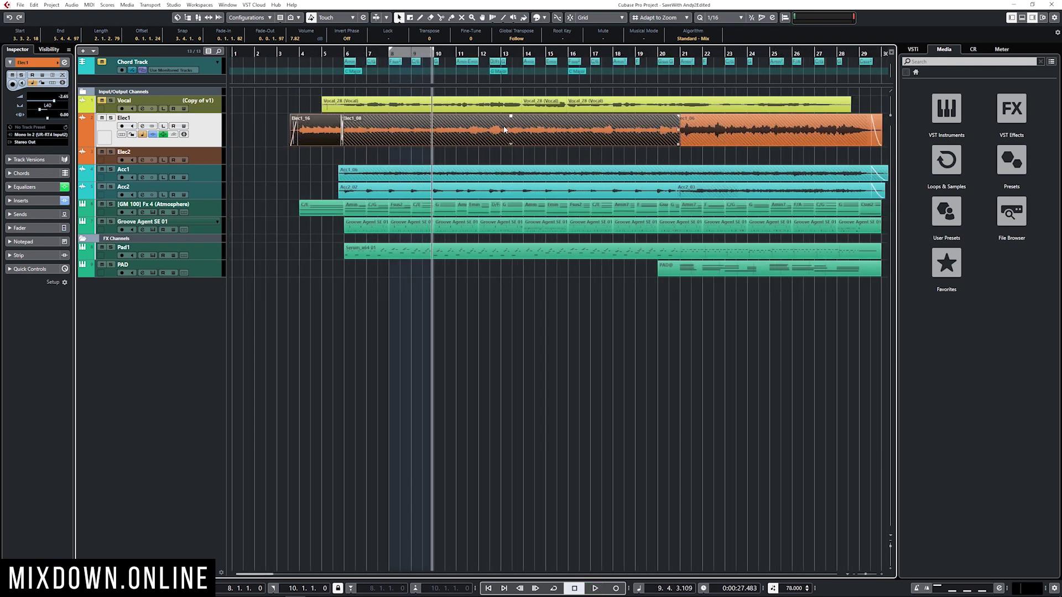
View the Automation Panel and the Direct Offline Processing window for the selected Elec1 events, closing each one again
key("F6")
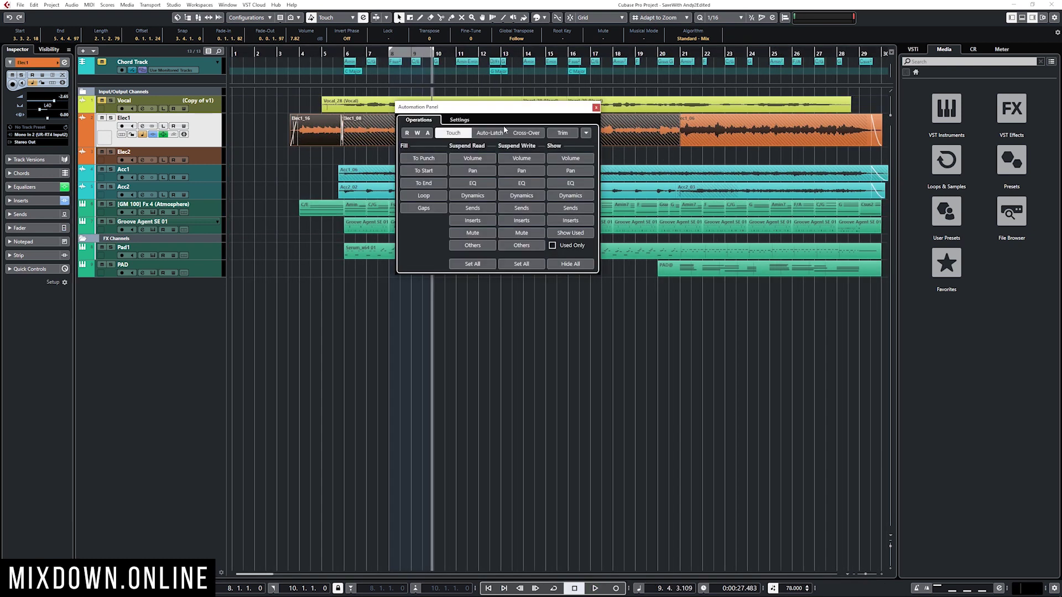
key("F6")
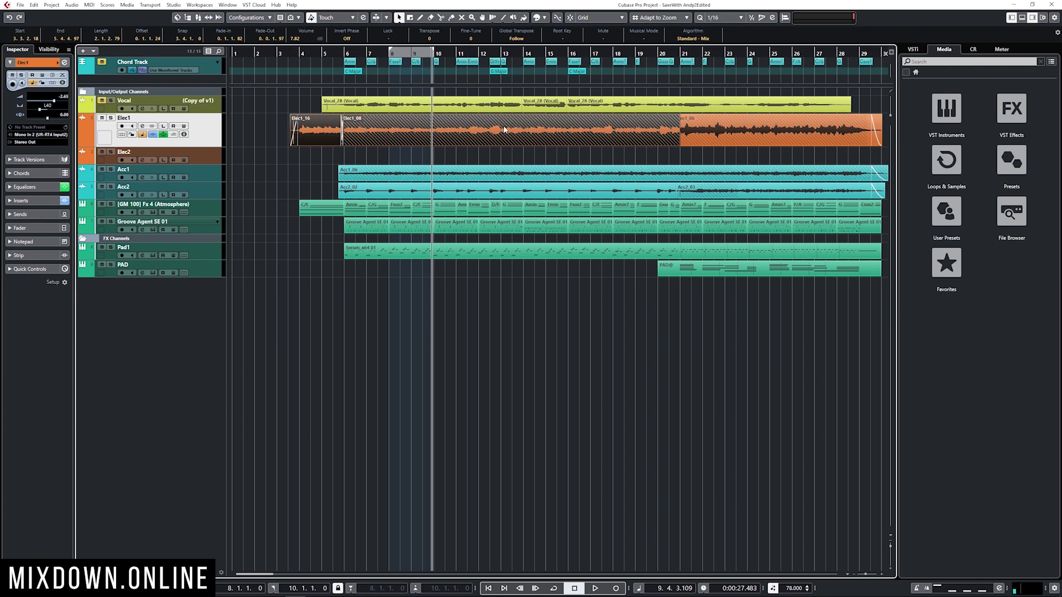
key("F7")
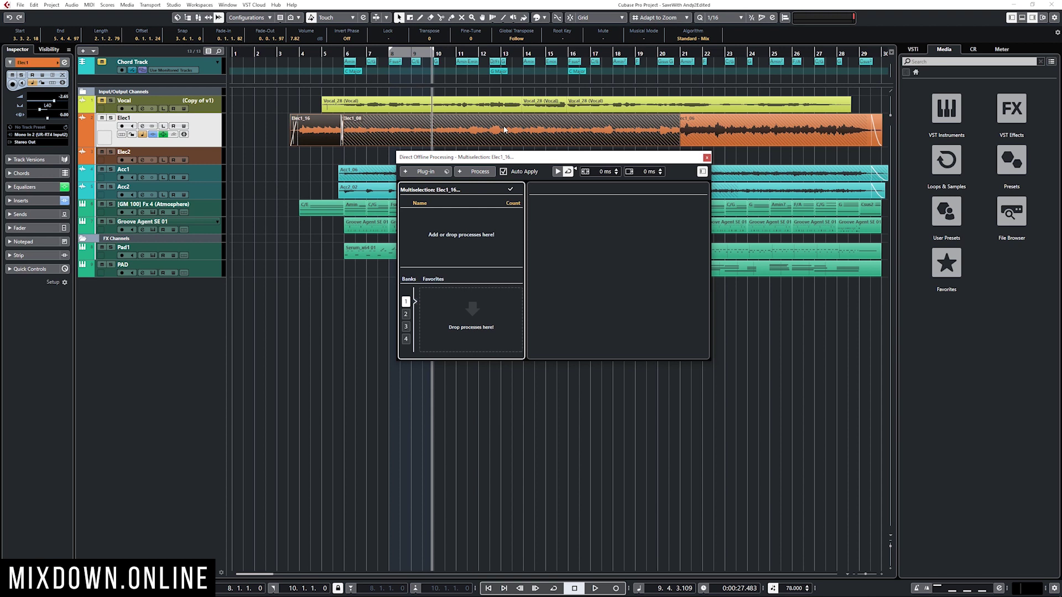
key("F7")
Toggle the metronome click on and off several times
key("c")
key("c")
key("c")
key("c")
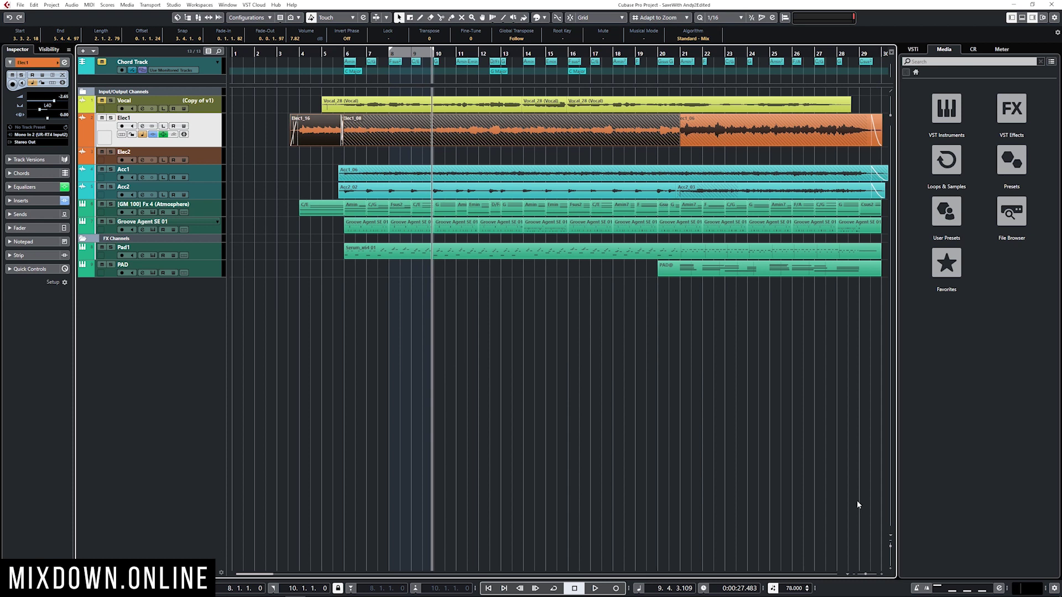
key("c")
key("c")
key("c")
Duplicate the last chord event at bar 29 on the [GM 100] Fx 4 (Atmosphere) track repeatedly until the copies reach bar 109
scroll(772, 260, "up", 5)
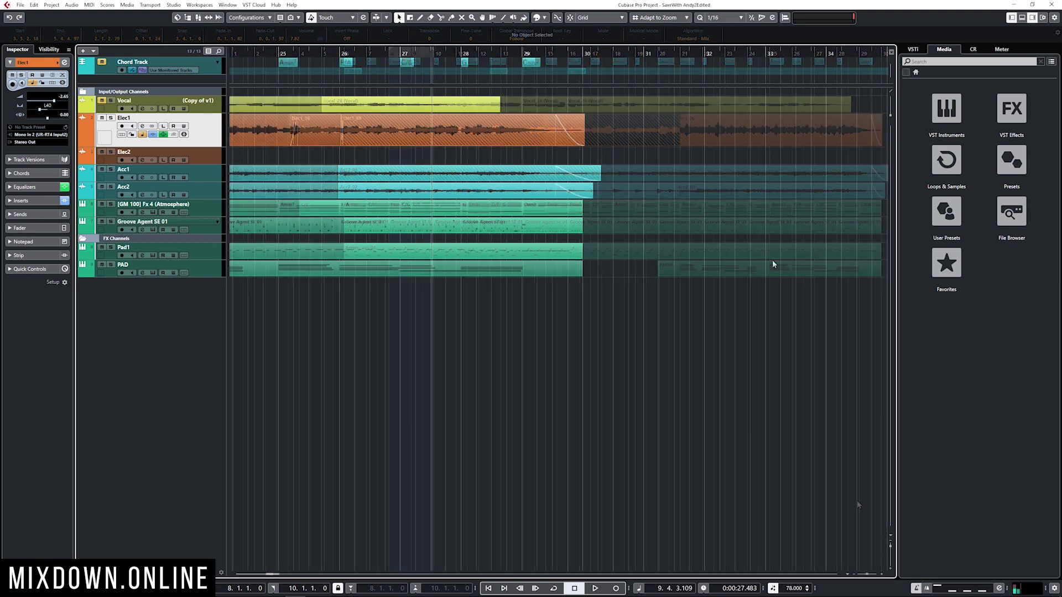
left_click(555, 211)
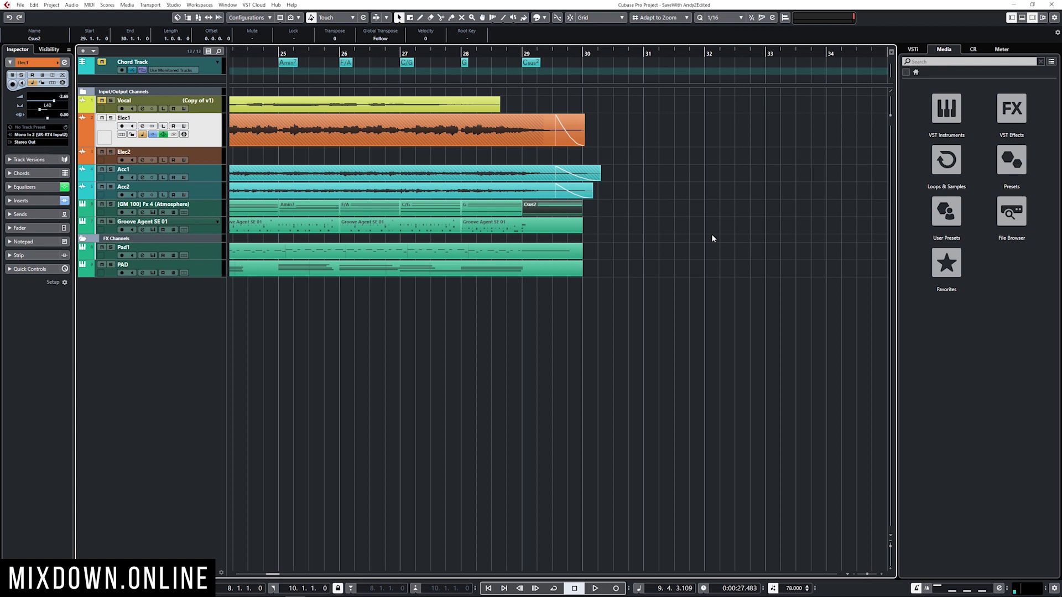
key("ctrl+d")
key("ctrl+d")
key("ctrl+d")
key("ctrl+d")
key("ctrl+d")
key("ctrl+d")
key("ctrl+d")
key("ctrl+d")
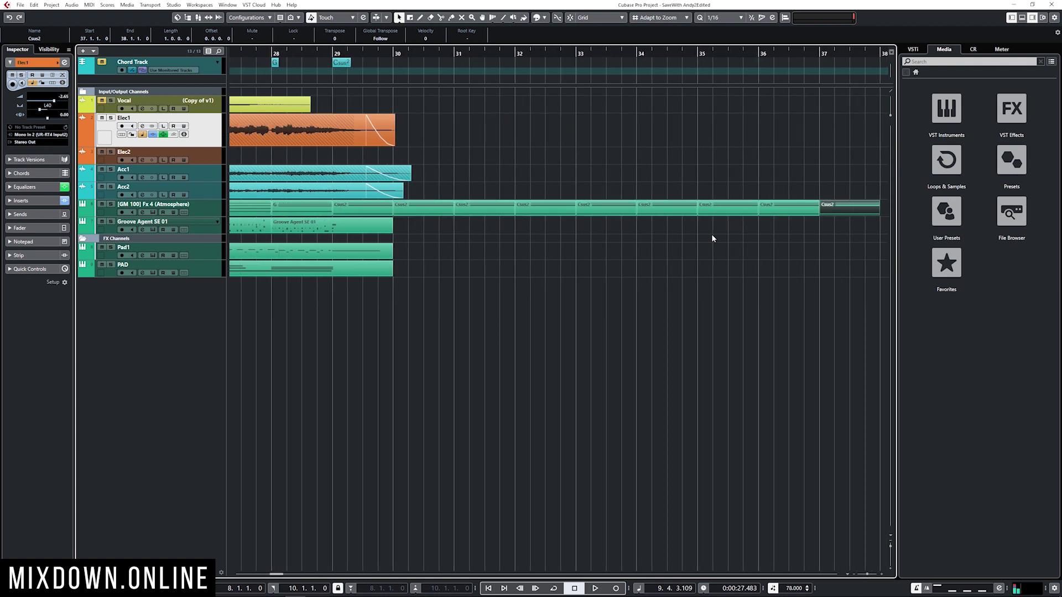
key("ctrl+d")
key("ctrl+d")
key("ctrl+d")
key("ctrl+d")
key("ctrl+d")
key("ctrl+d")
key("ctrl+d")
key("ctrl+d")
key("ctrl+d")
key("ctrl+d")
key("ctrl+d")
key("ctrl+d")
key("ctrl+d")
key("ctrl+d")
key("ctrl+d")
key("g")
key("g")
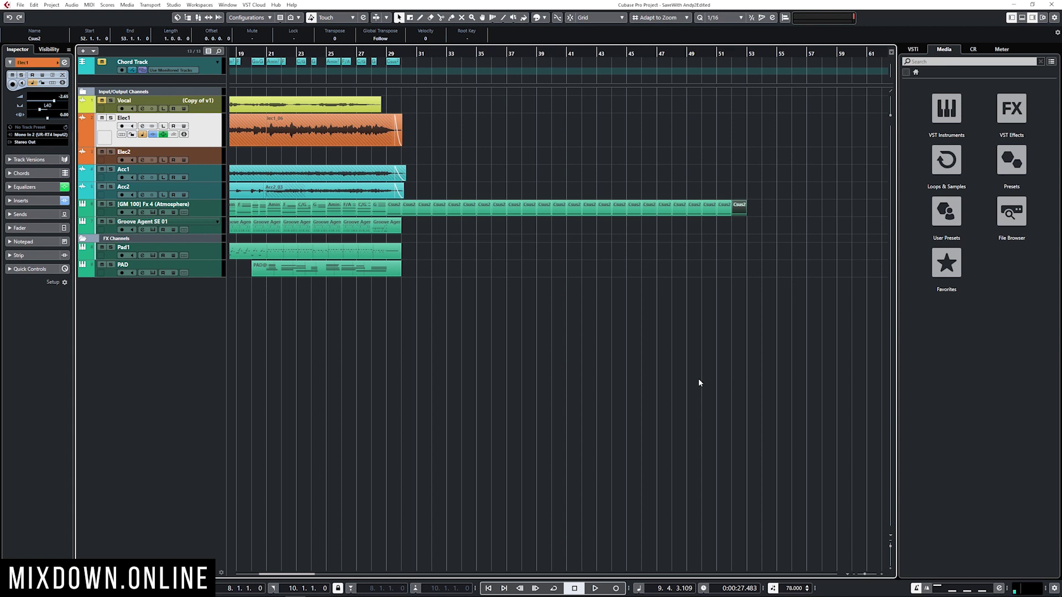
key("ctrl+d")
key("ctrl+d")
key("ctrl+d")
key("ctrl+d")
key("ctrl+d")
key("ctrl+d")
key("ctrl+d")
key("ctrl+d")
key("ctrl+d")
key("ctrl+d")
key("ctrl+d")
key("ctrl+d")
key("ctrl+d")
key("ctrl+d")
key("ctrl+d")
key("ctrl+d")
key("ctrl+d")
key("ctrl+d")
key("ctrl+d")
key("ctrl+d")
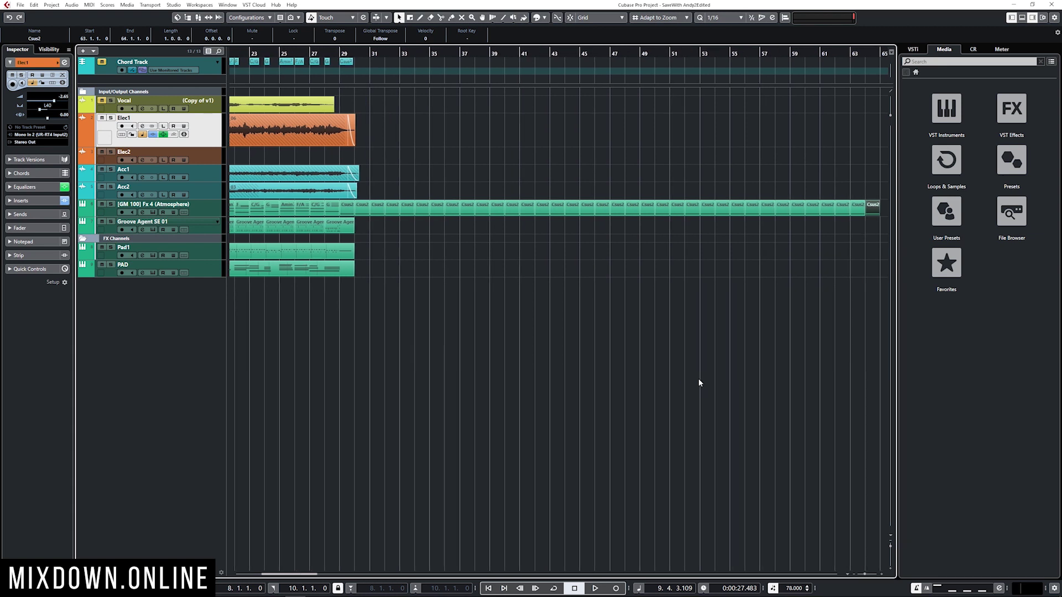
key("ctrl+d")
key("ctrl+d")
key("ctrl+d")
key("ctrl+d")
key("ctrl+d")
key("ctrl+d")
key("ctrl+d")
key("ctrl+d")
key("ctrl+d")
key("ctrl+d")
key("ctrl+d")
key("ctrl+d")
key("ctrl+d")
key("ctrl+d")
key("ctrl+d")
key("ctrl+d")
key("ctrl+d")
key("ctrl+d")
key("ctrl+d")
key("ctrl+d")
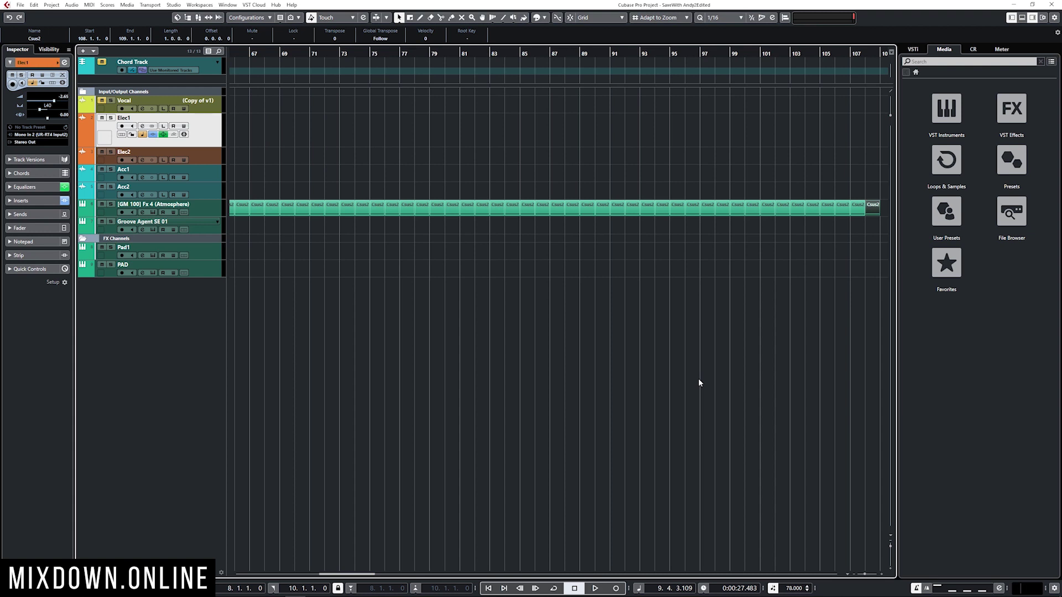
Undo the last four duplicates of the chord event on the Fx 4 (Atmosphere) track
key("ctrl+z")
key("ctrl+z")
key("ctrl+z")
key("ctrl+z")
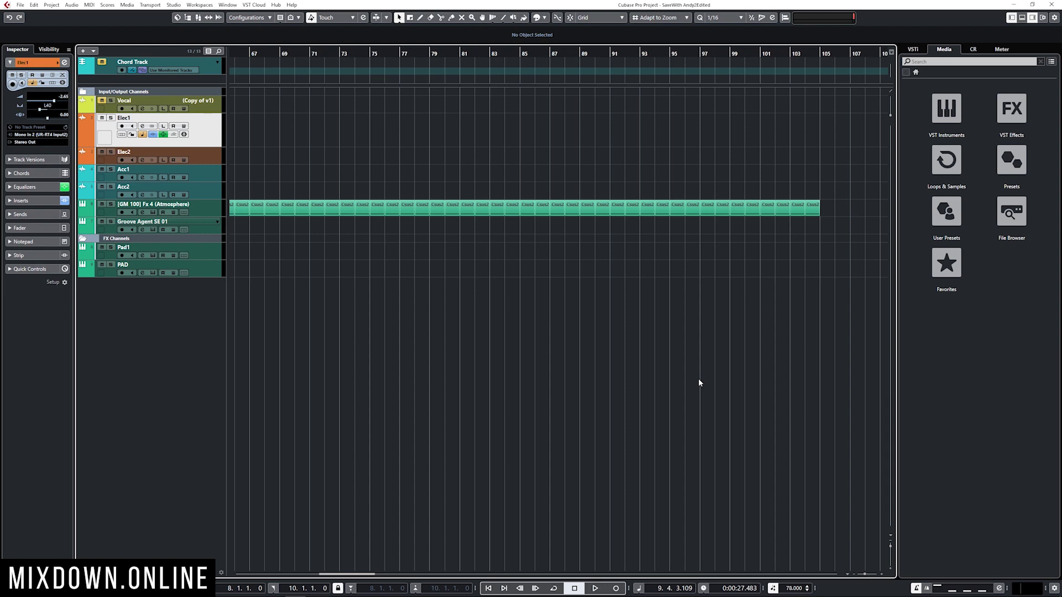
Open the Serum_x64 01 part in the Key Editor
key("shift+f")
key("g")
left_click_drag(611, 253, 309, 189)
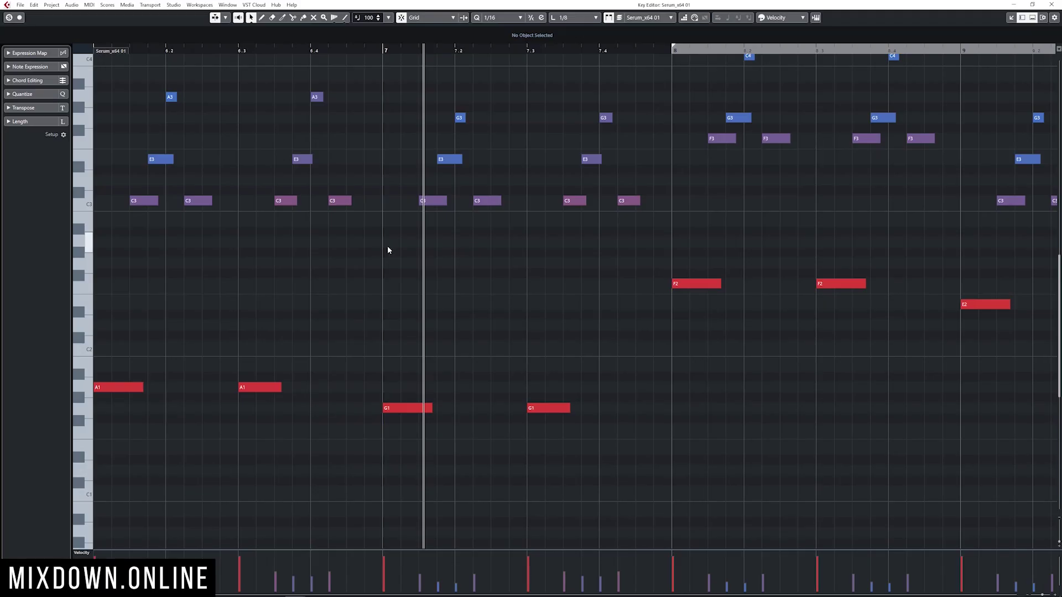
Draw five notes above C4 between bar 6 and bar 9 in the Serum_x64 01 part
scroll(388, 247, "up", 4)
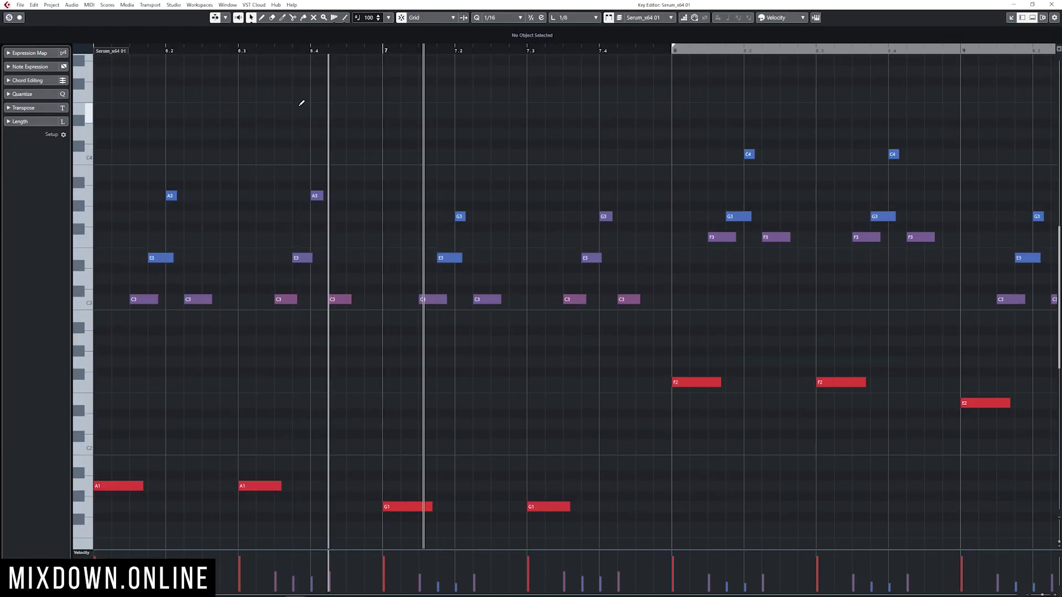
left_click(297, 113)
left_click(407, 123)
left_click(532, 133)
left_click(713, 122)
left_click(858, 112)
Undo the five drawn notes above C4
key("ctrl+z")
key("ctrl+z")
key("ctrl+z")
key("ctrl+z")
key("ctrl+z")
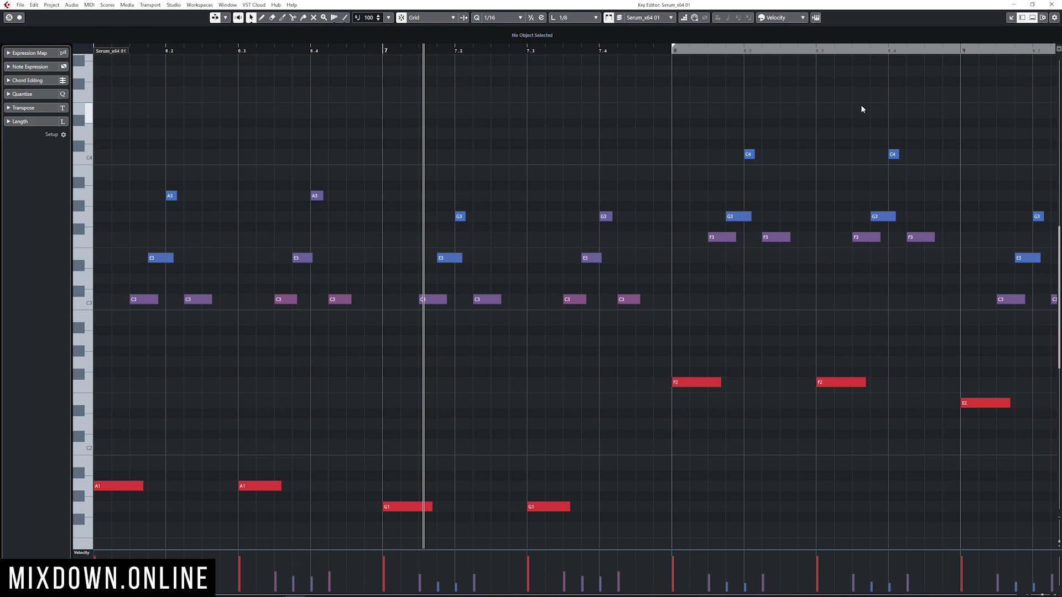
Select all notes of the Serum_x64 01 part and raise their velocities together
key("g")
key("g")
key("g")
key("ctrl+a")
key("h")
key("h")
key("h")
key("h")
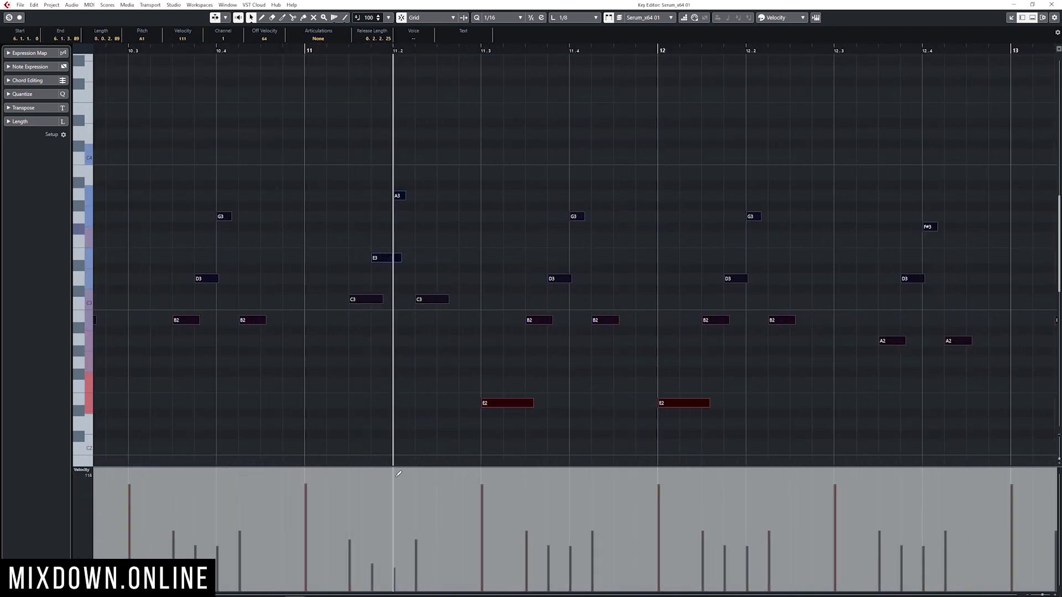
left_click_drag(398, 474, 384, 258)
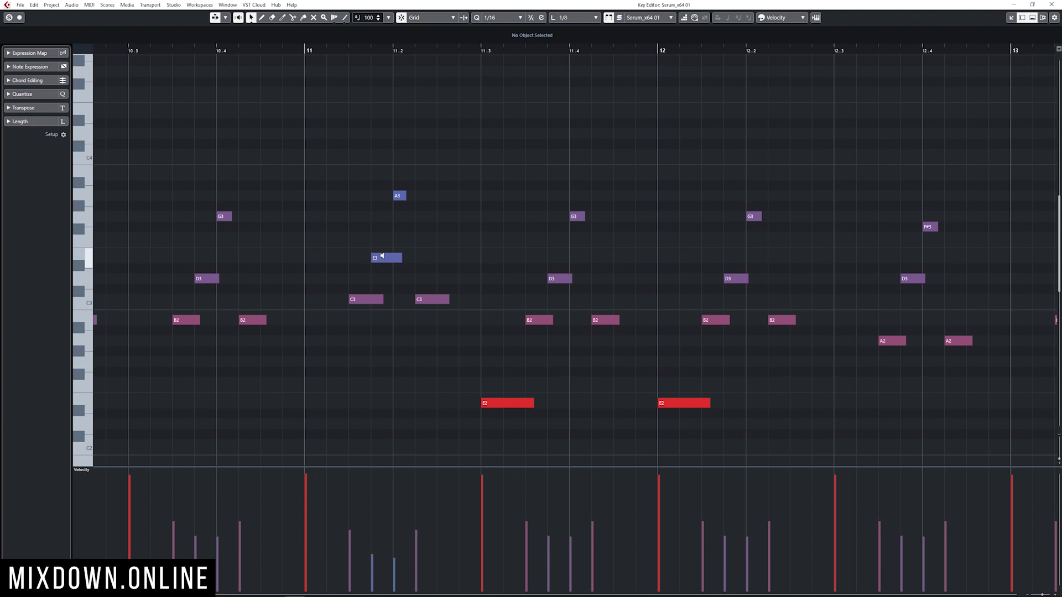
Adjust the velocity of the E3 note in bar 11, and adjust the four selected C3, E3 and A3 notes together
left_click_drag(385, 259, 388, 285)
left_click_drag(385, 327, 382, 257)
left_click_drag(295, 158, 496, 330)
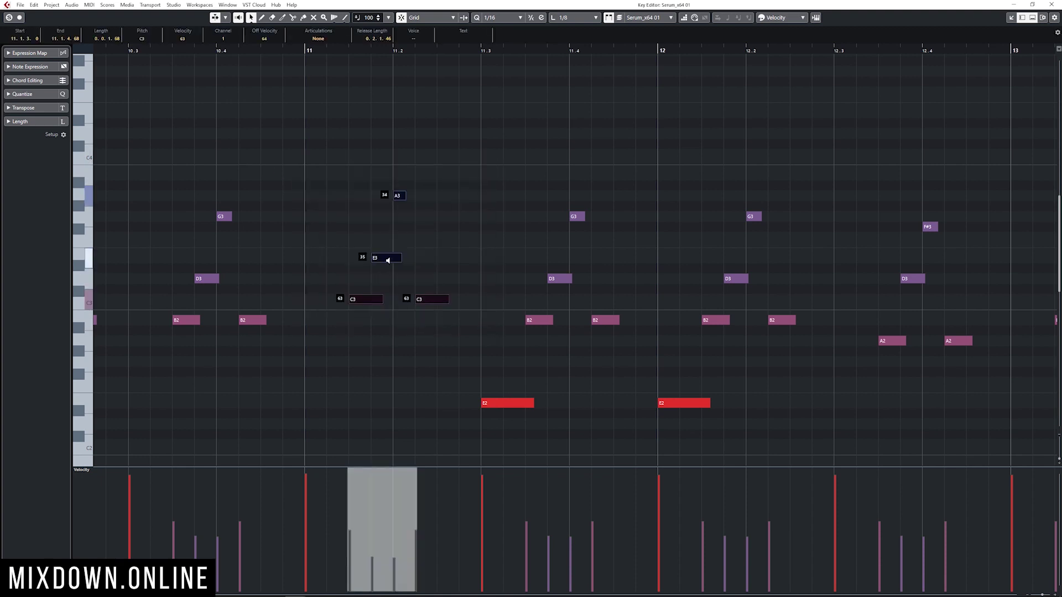
left_click(455, 231)
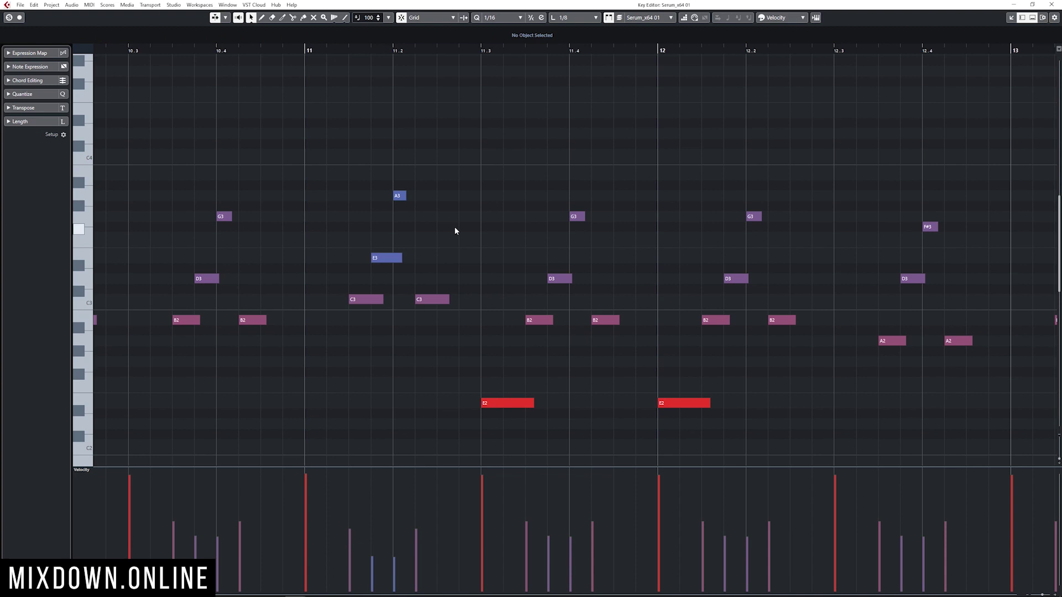
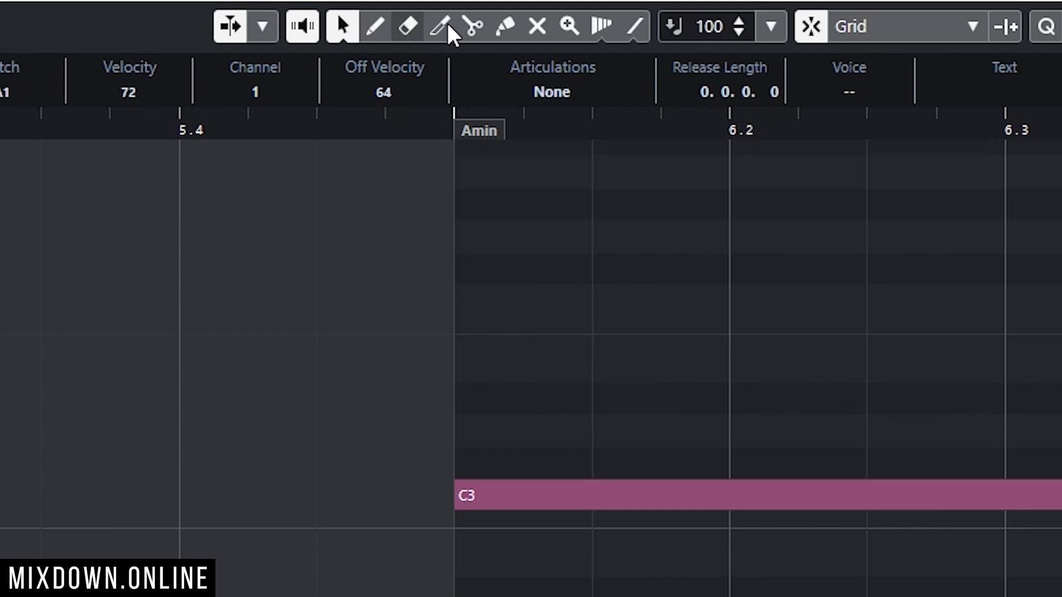
Split the A1 note of the Amin part at 6.1.3, 6.2.3 and 6.3 with the Split tool
left_click(332, 354)
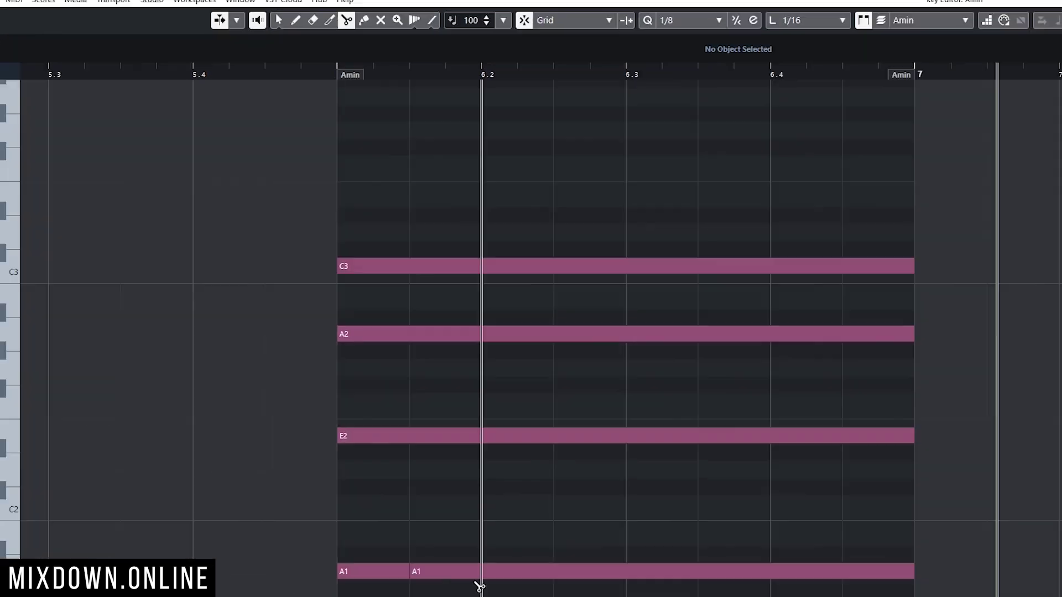
left_click(420, 355)
left_click(465, 355)
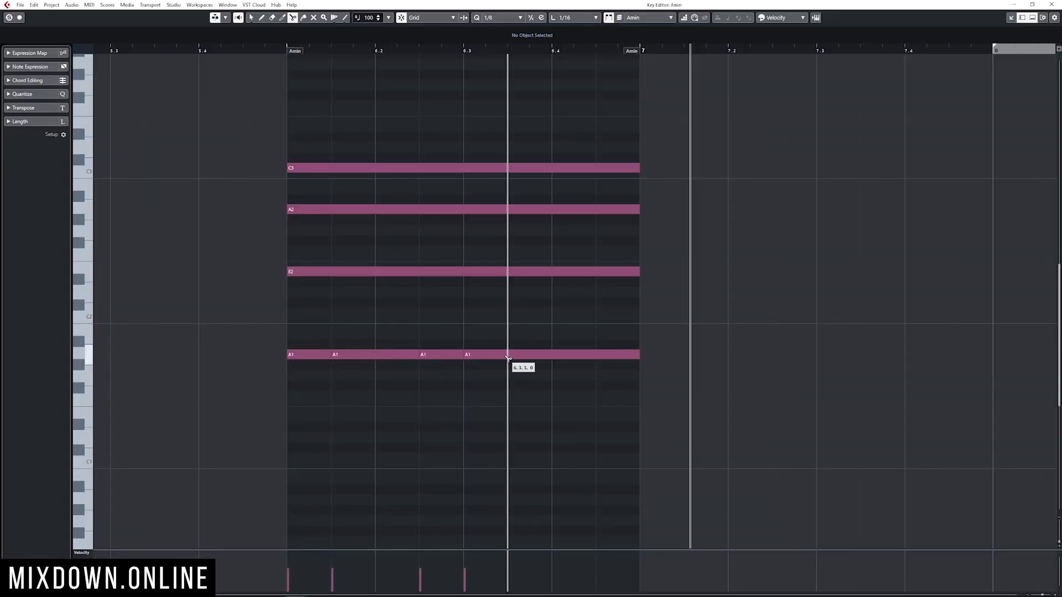
Undo the three manual splits and divide the A1 note into equal 1/8 pieces with one repeated split at 6.1.3
key("ctrl+z")
key("ctrl+z")
key("ctrl+z")
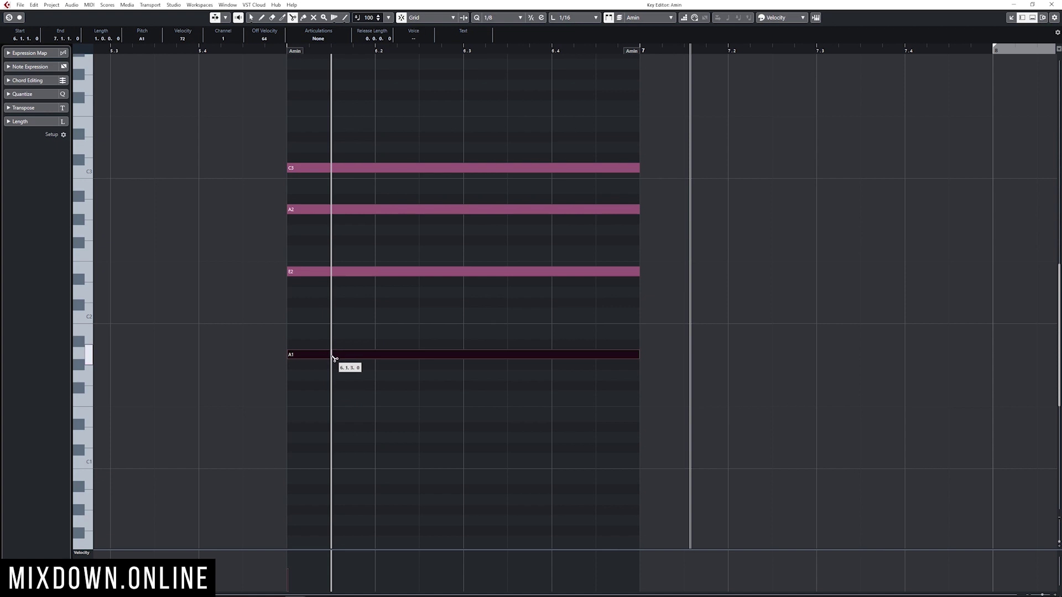
left_click(334, 357, "alt")
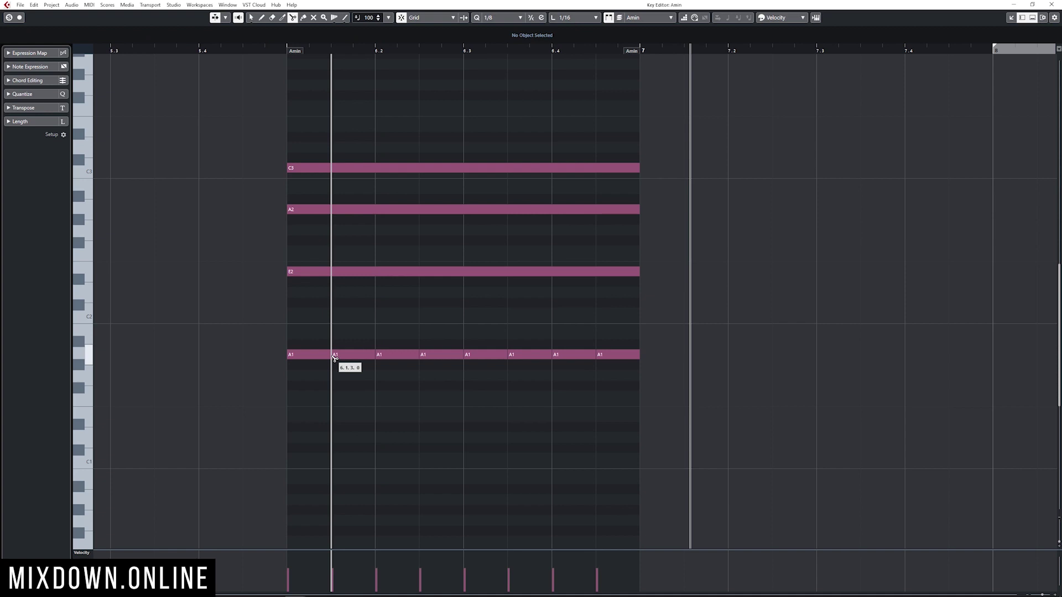
Undo the 1/8 split, set the quantize value to 1/16 and divide the A1 note with a repeated split
key("ctrl+z")
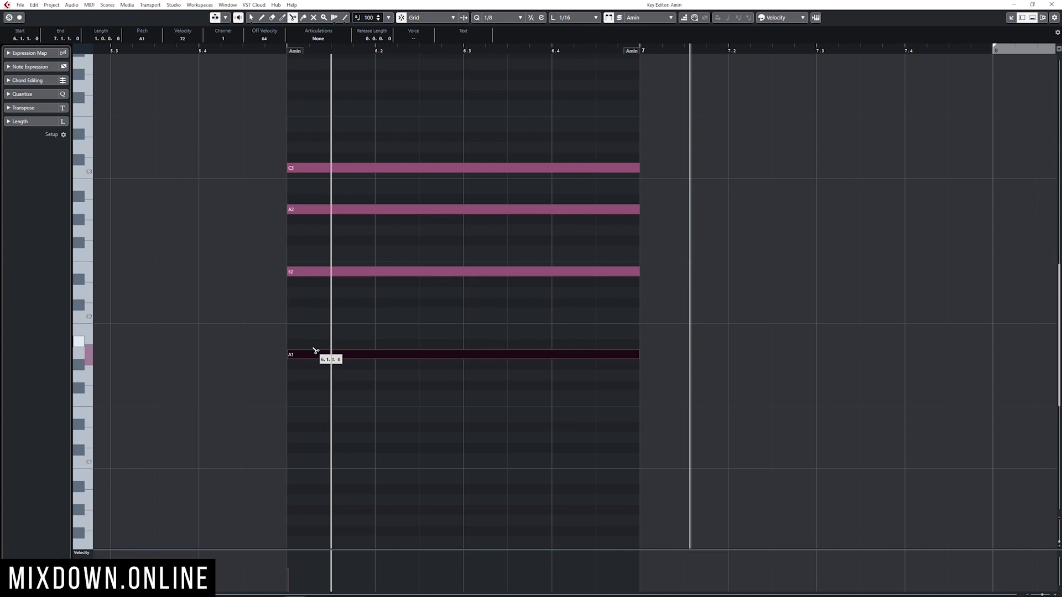
key("ctrl+2")
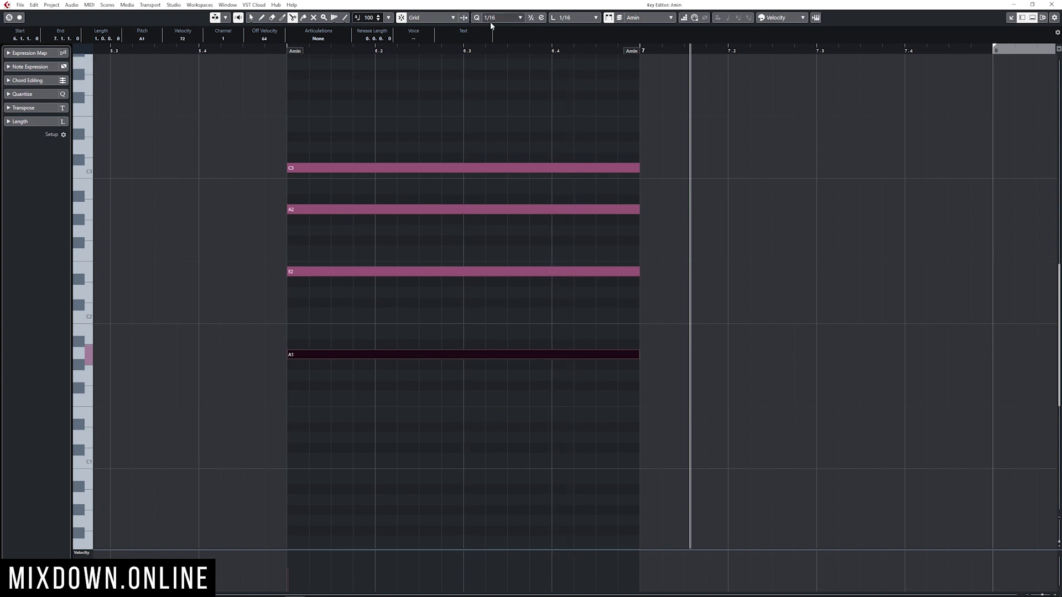
left_click(336, 355, "alt")
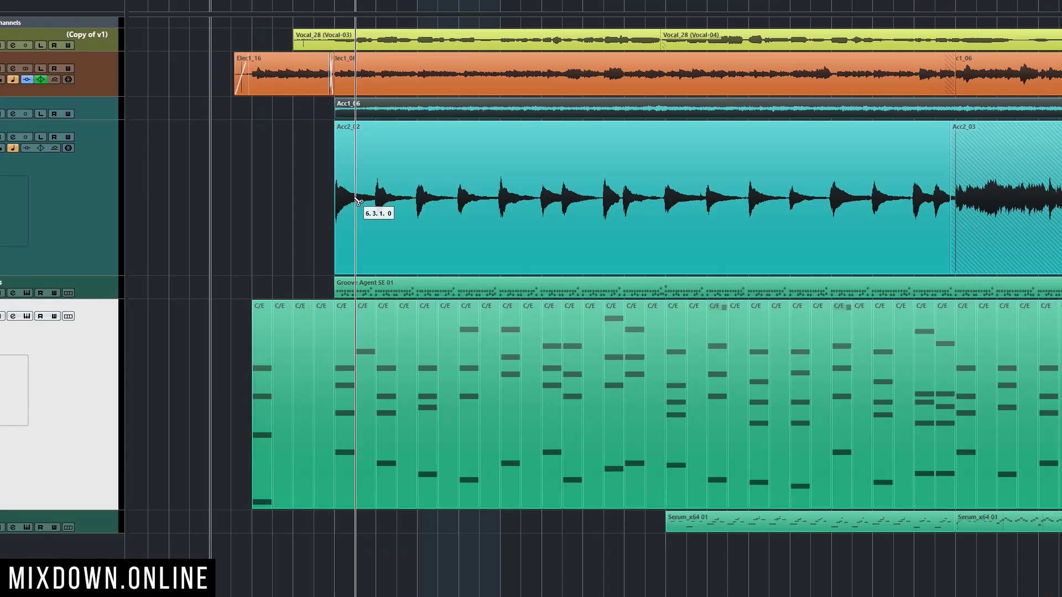
Divide the Acc2_02 audio event in the project into equal pieces with a repeated split at 6.3
left_click(357, 200, "alt")
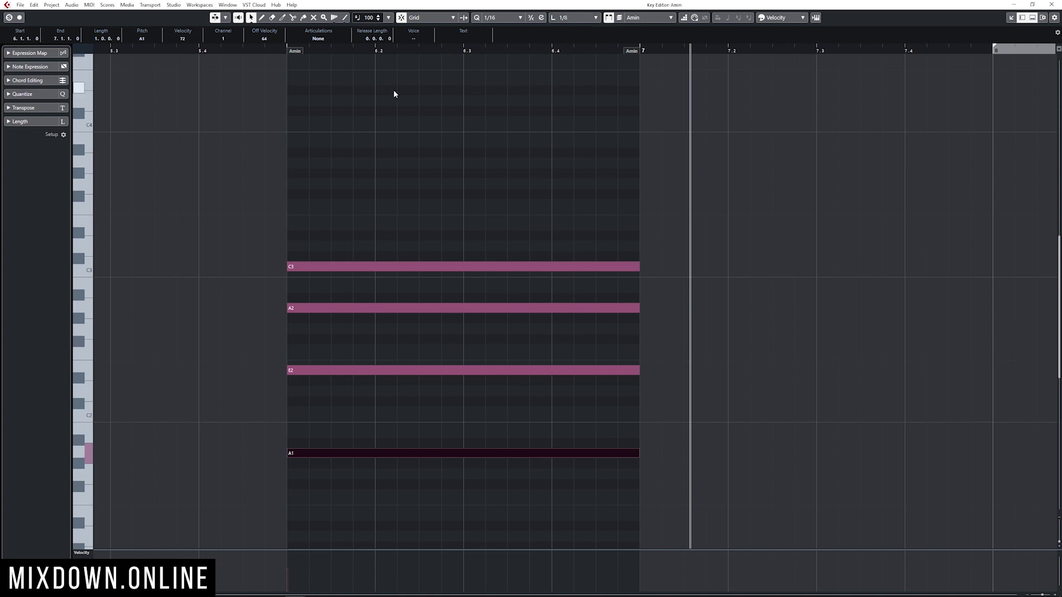
Insert a 1/8-long D4 note at 6.1.4 in the Amin part and set Length Quantize to 1/32
left_click(357, 101, "alt")
key("space")
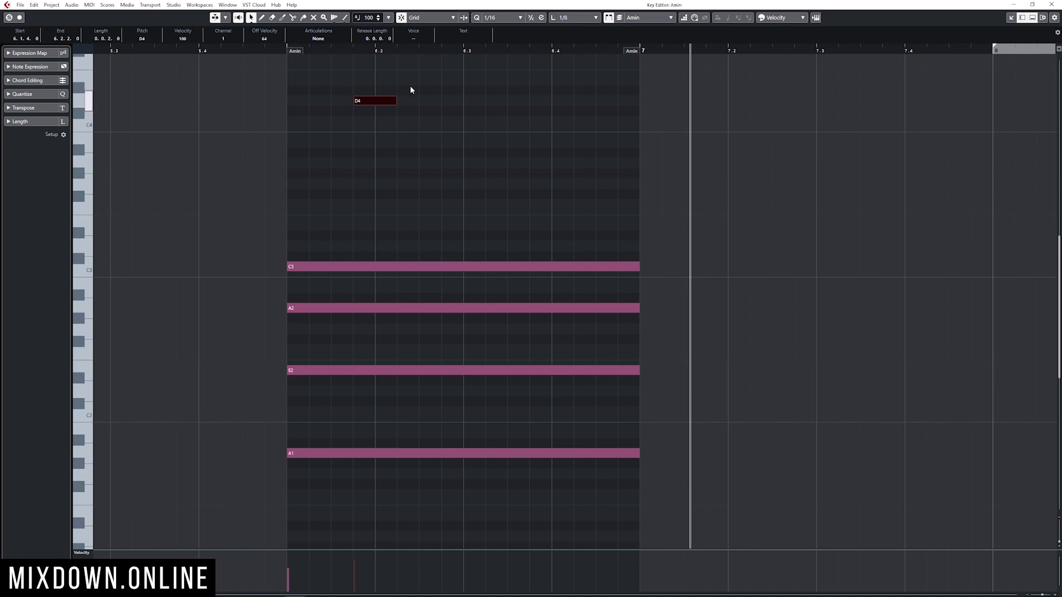
left_click(567, 18)
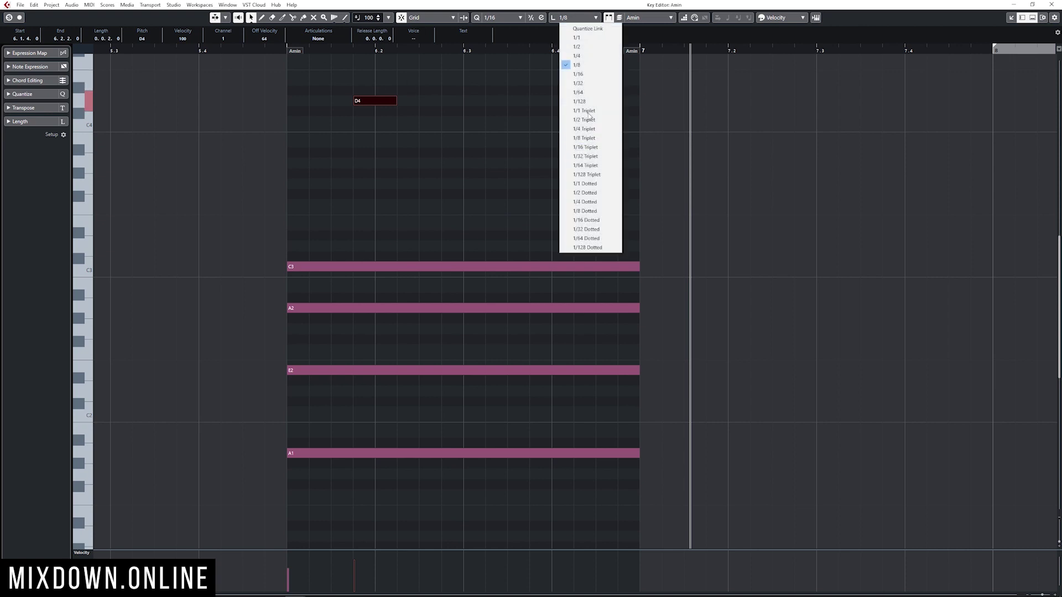
left_click(588, 85)
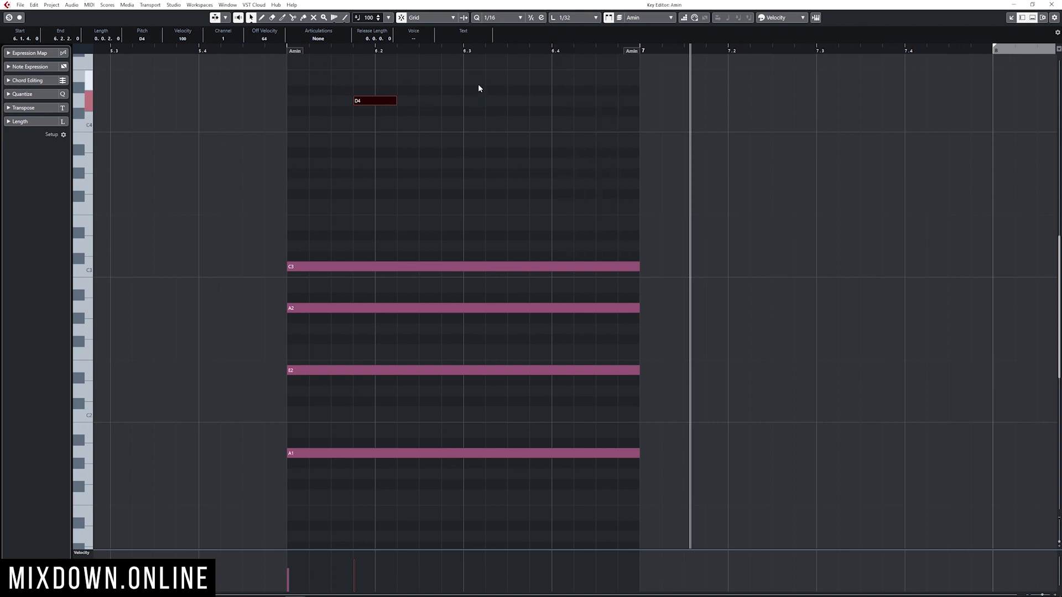
Insert a 1/32-long D#4 note at 6.3.1 and delete both the D4 and D#4 notes
key("alt")
left_click(478, 89)
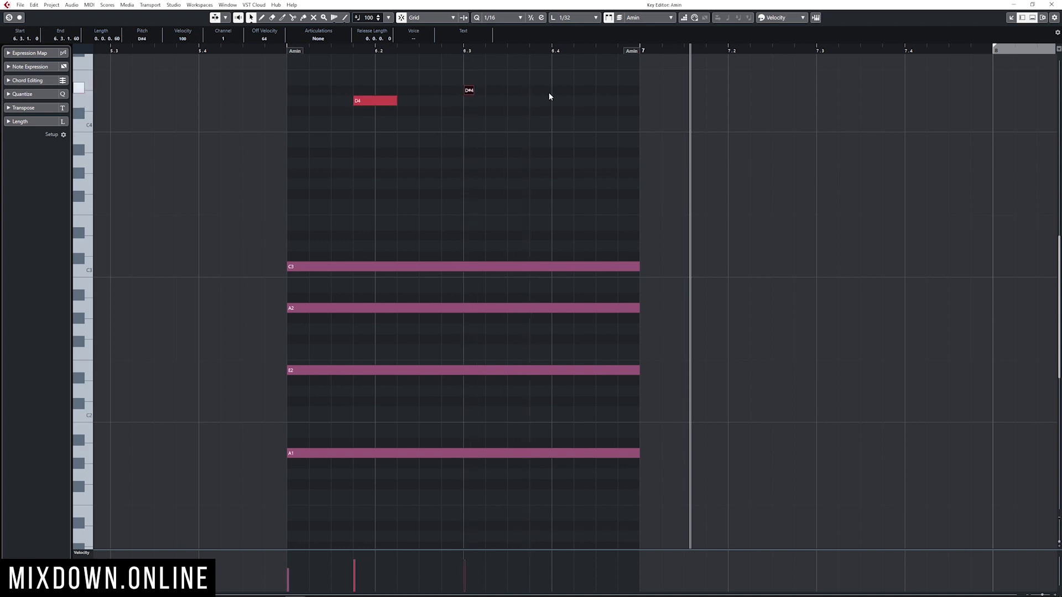
key("Delete")
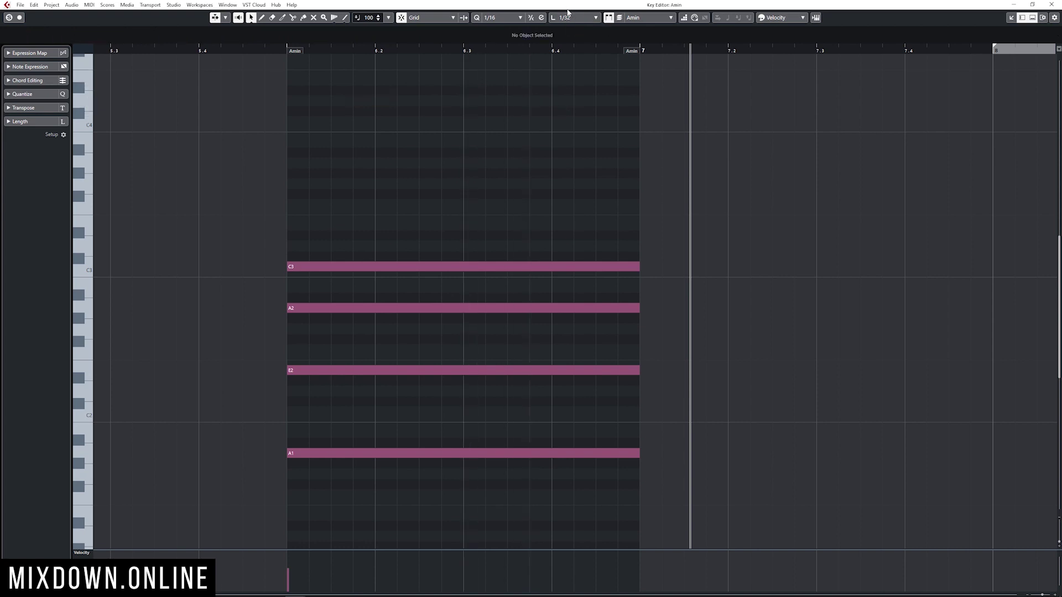
Set Length Quantize to 1/2, and use the key commands to change it to 1/32
left_click(578, 18)
left_click(577, 46)
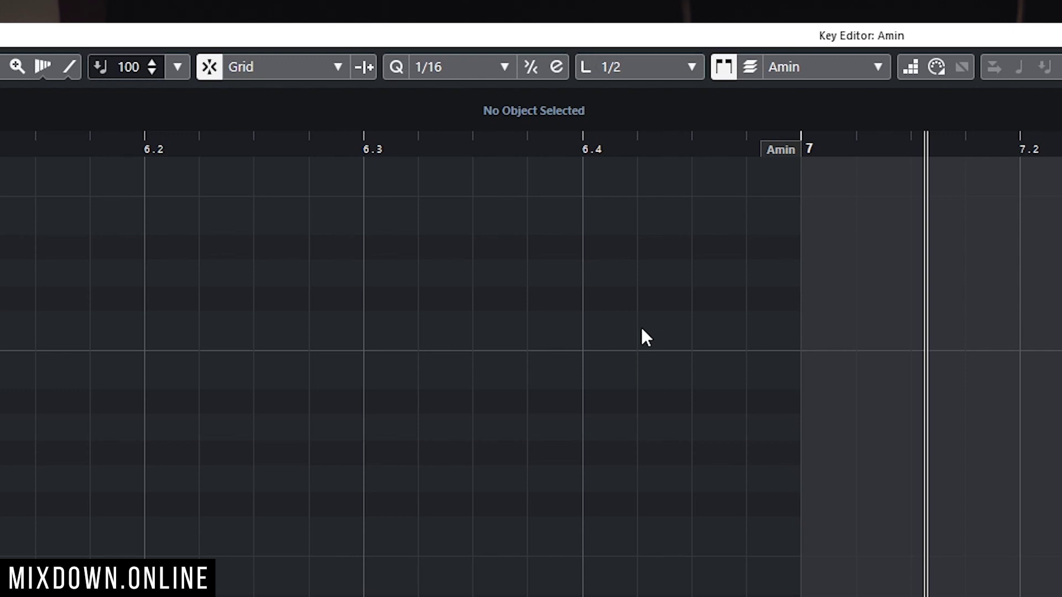
key("8")
key("Up")
key("Down")
key("Down")
key("Down")
key("Down")
key("Down")
key("Down")
key("Down")
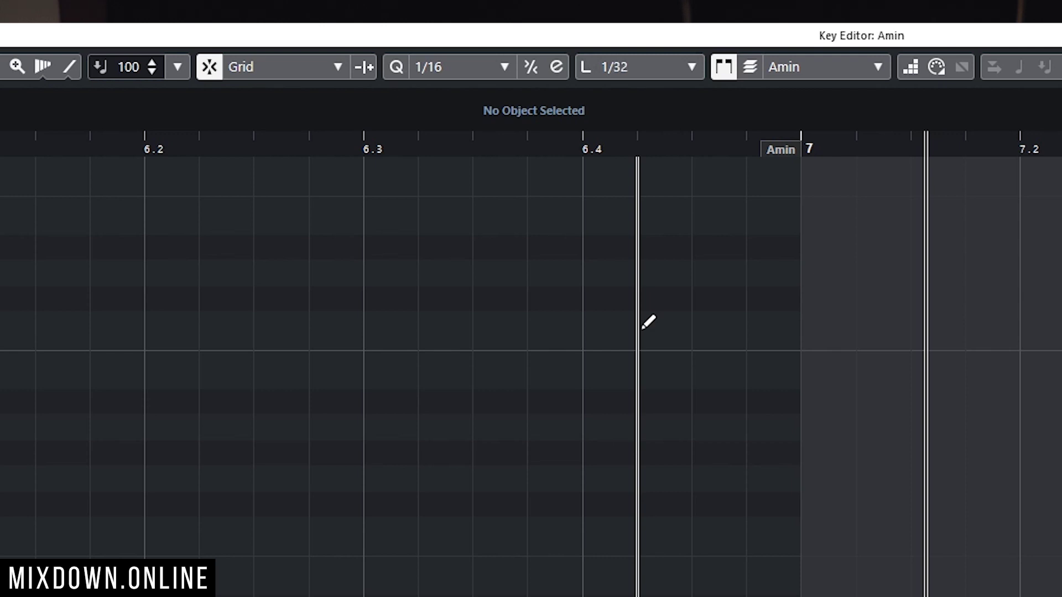
Switch Length Quantize through 1/16 and other note values with the key commands, ending at 1/2
key("1")
key("Up")
key("Up")
key("Up")
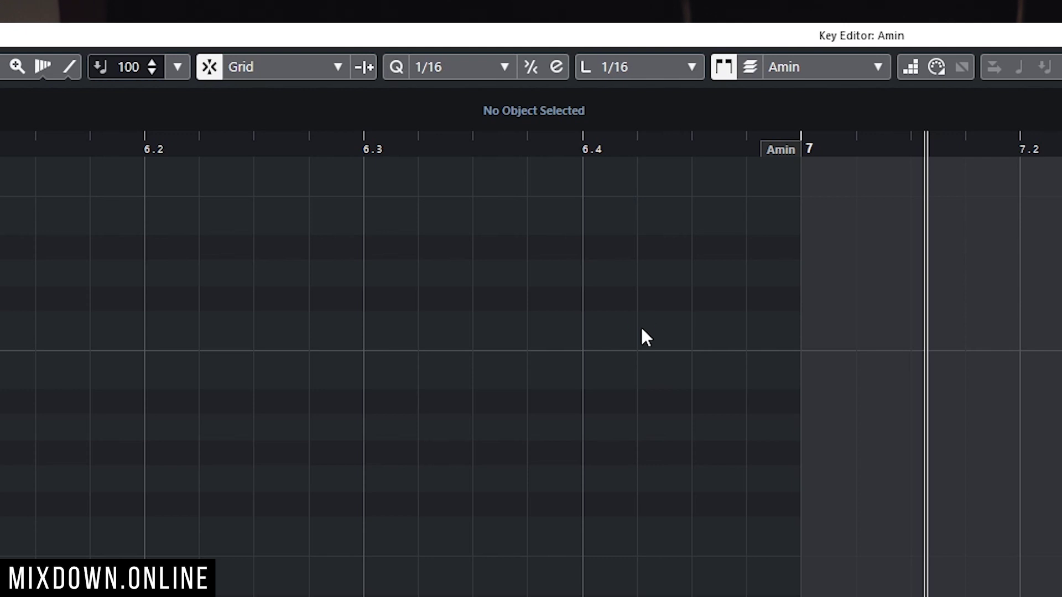
key("Up")
key("Up")
key("Down")
key("Down")
key("Down")
key("Down")
key("Up")
key("Up")
key("Up")
key("Up")
key("Up")
key("alt")
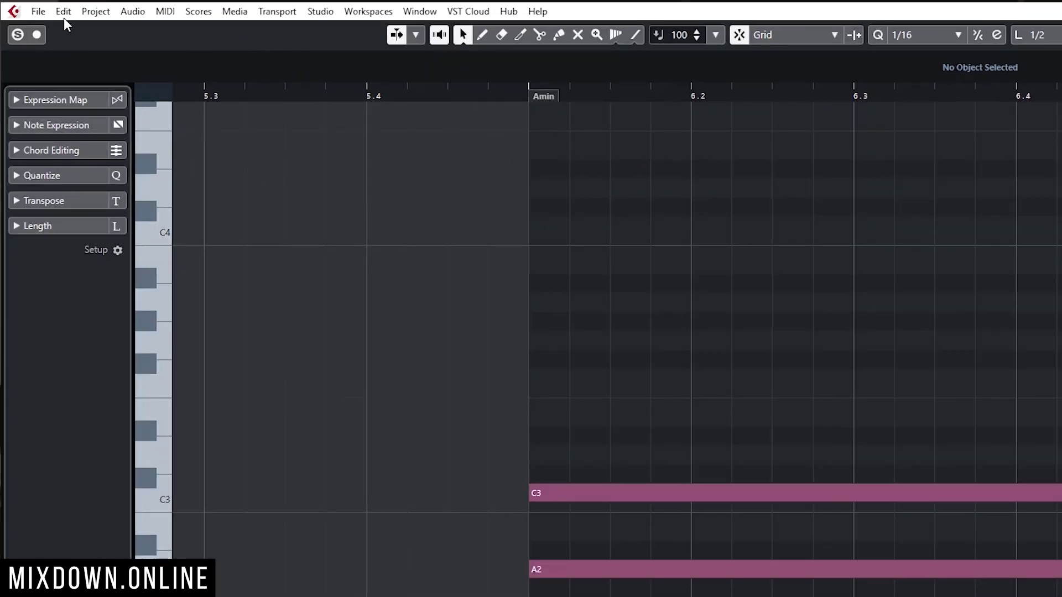
Open the Key Commands settings to review the shortcuts in the Set Insert Length category
left_click(64, 12)
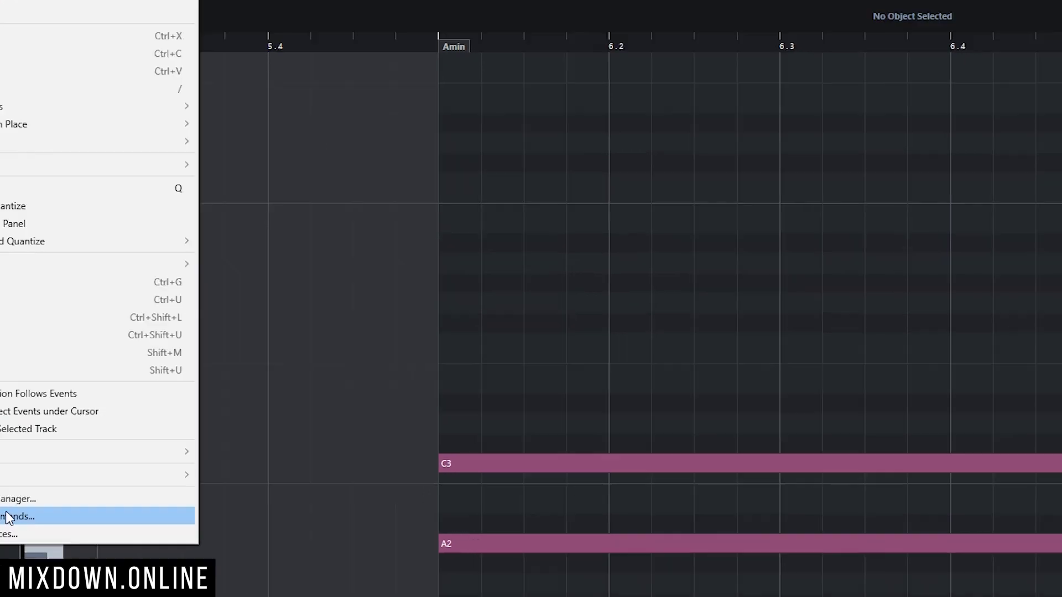
left_click(121, 543)
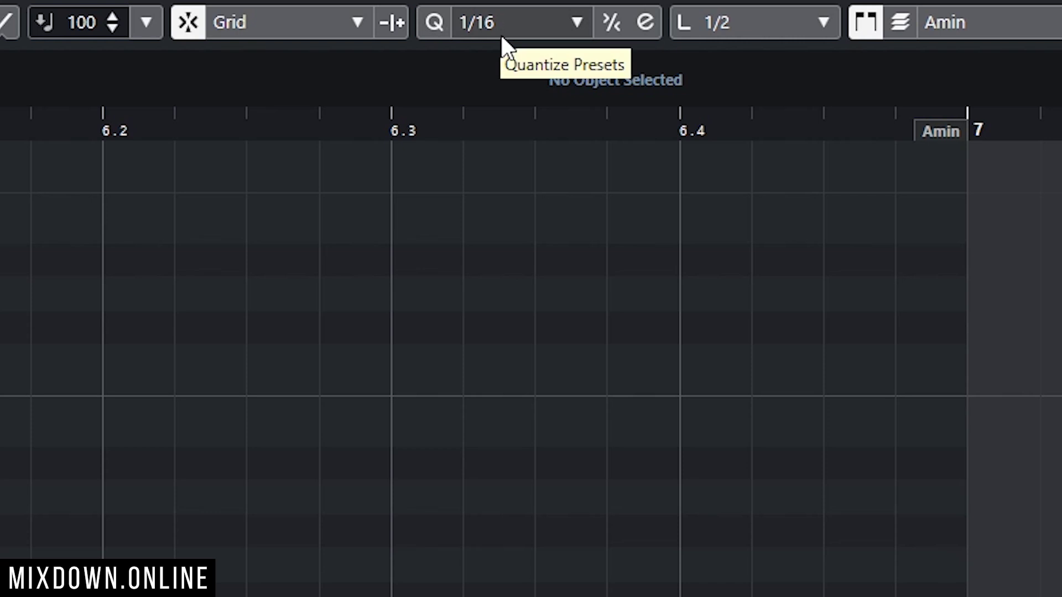
Switch the quantize preset to 1/4, to 1/8 and back to 1/16
left_click(501, 35)
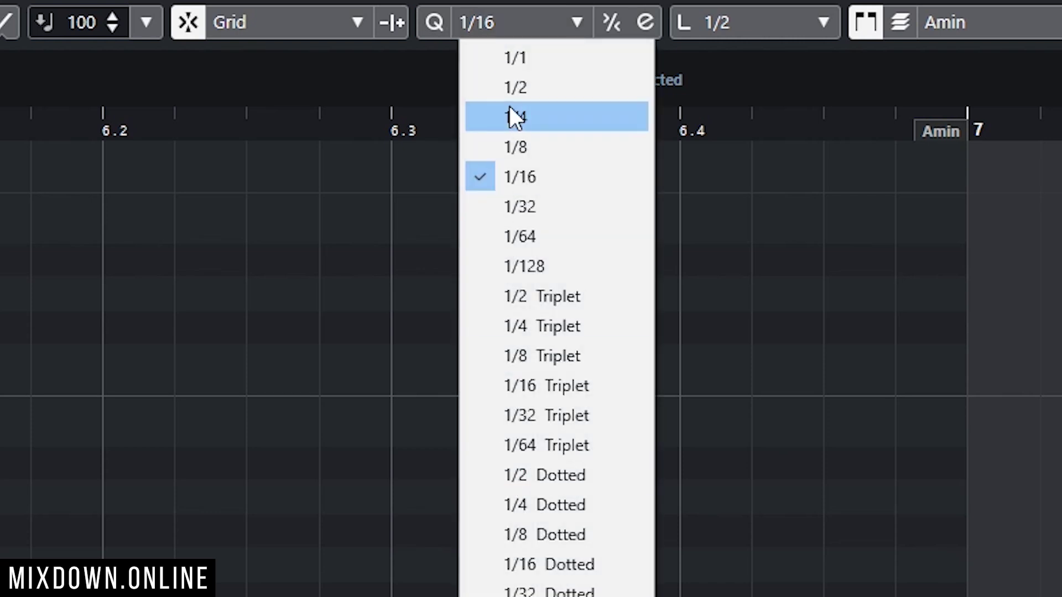
left_click(509, 116)
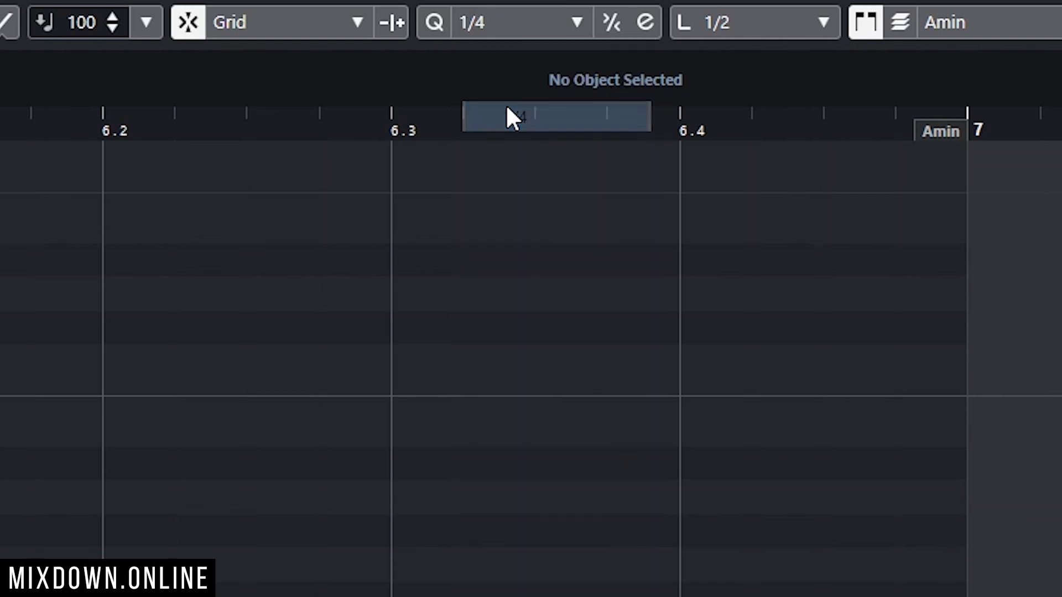
left_click(485, 23)
left_click(529, 145)
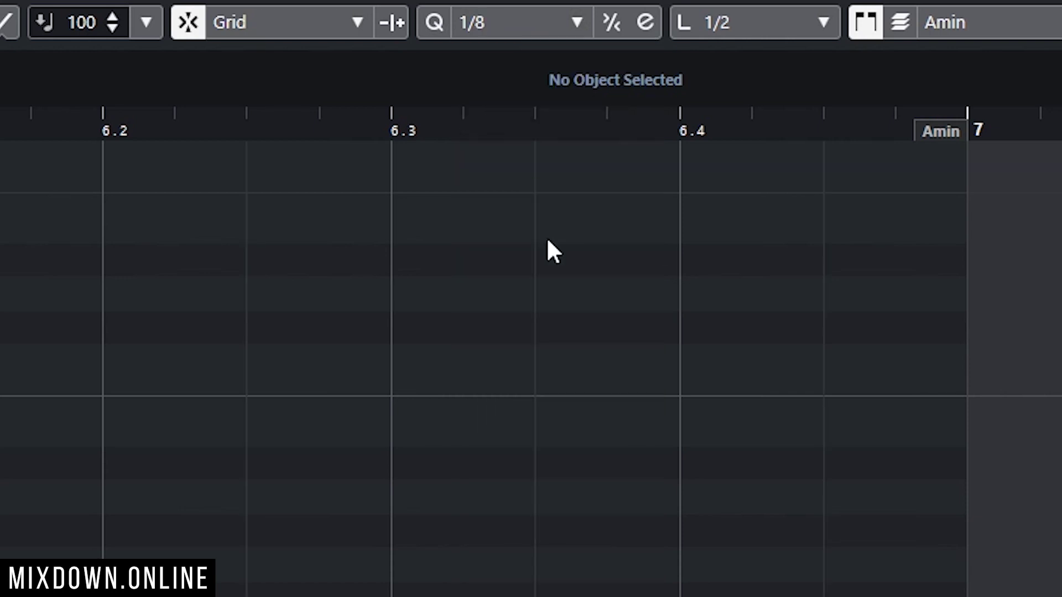
left_click(487, 25)
left_click(527, 169)
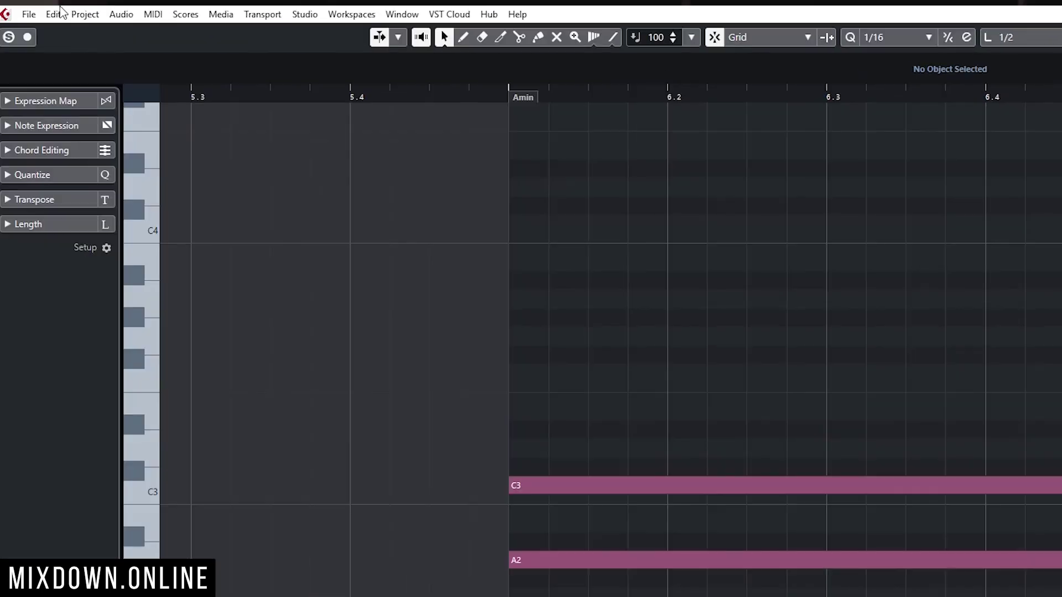
Search the Key Commands for Quantize and review the Select Next Quantize, Select Prev Quantize and Set Quantize commands
left_click(51, 15)
left_click(106, 534)
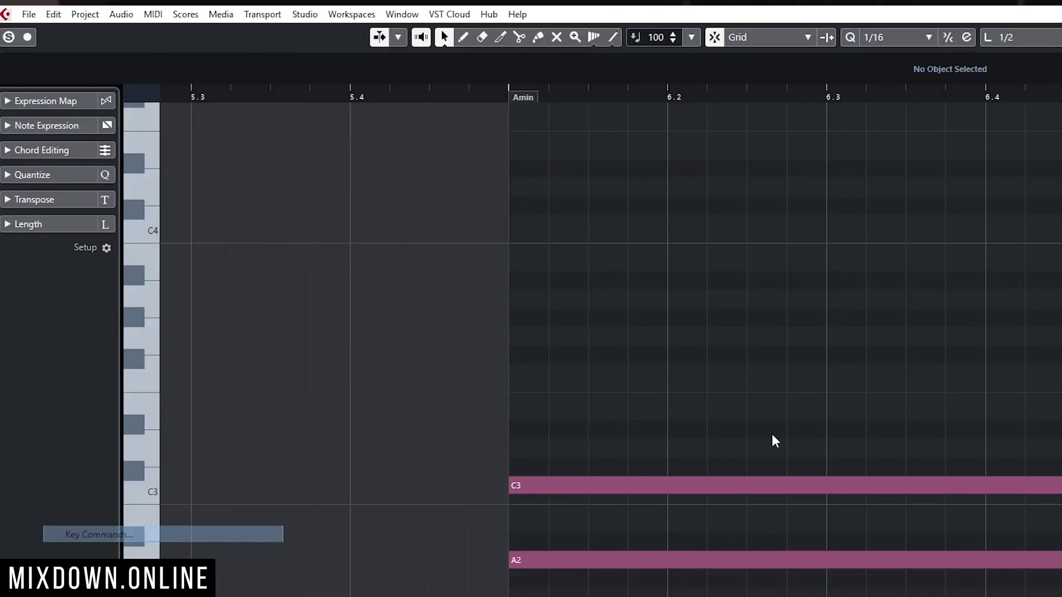
type("Quantize")
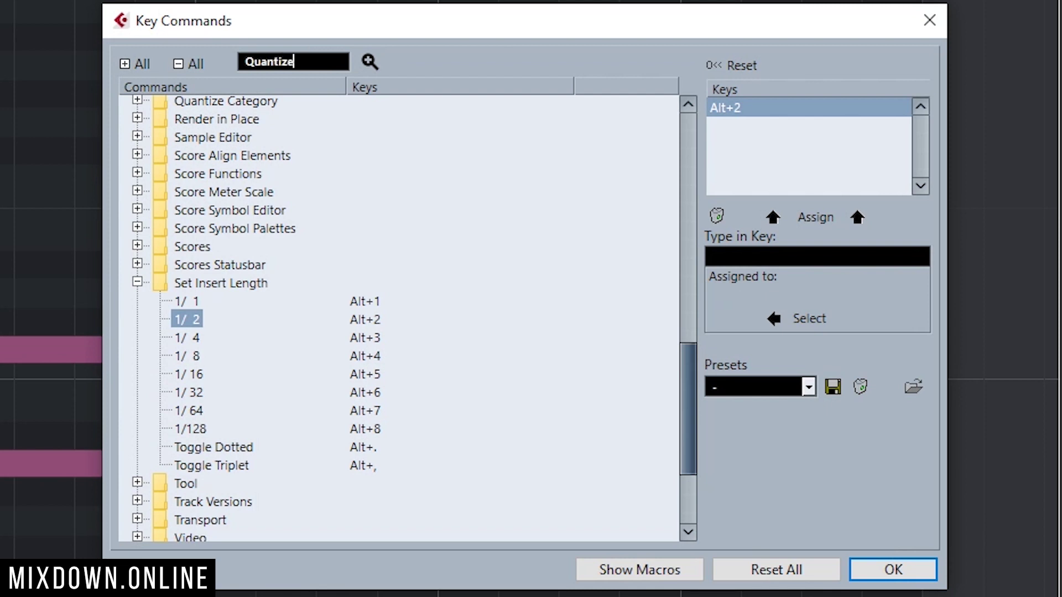
key("Return")
key("Return")
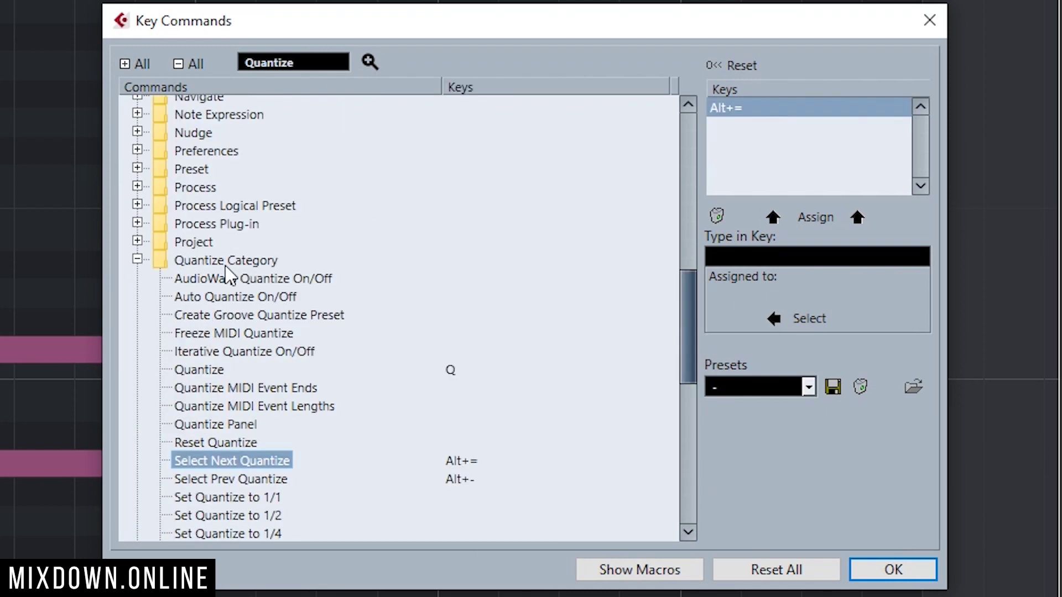
scroll(243, 299, "down", 3)
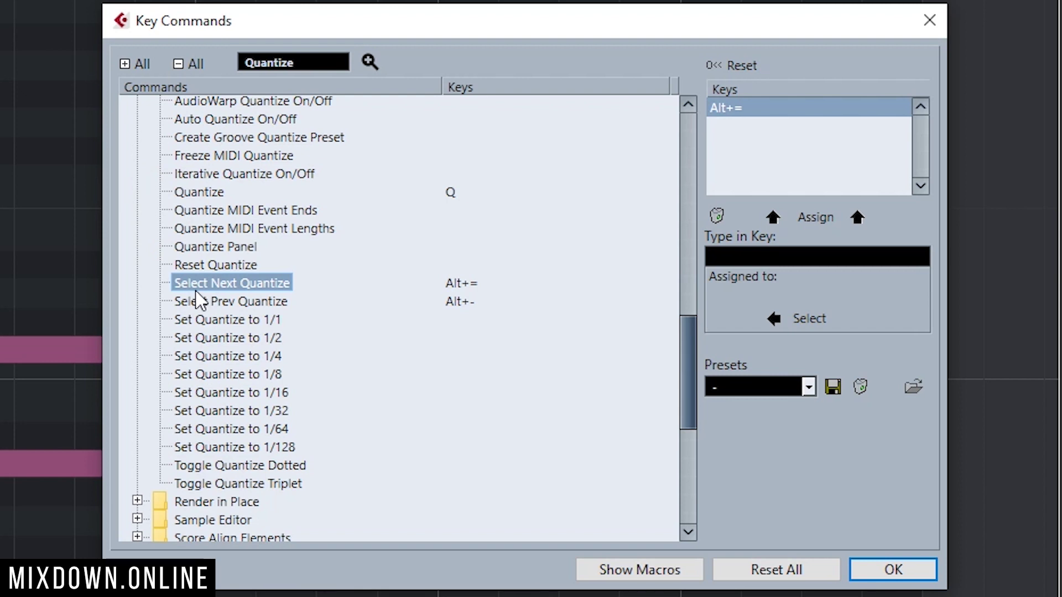
left_click(228, 305)
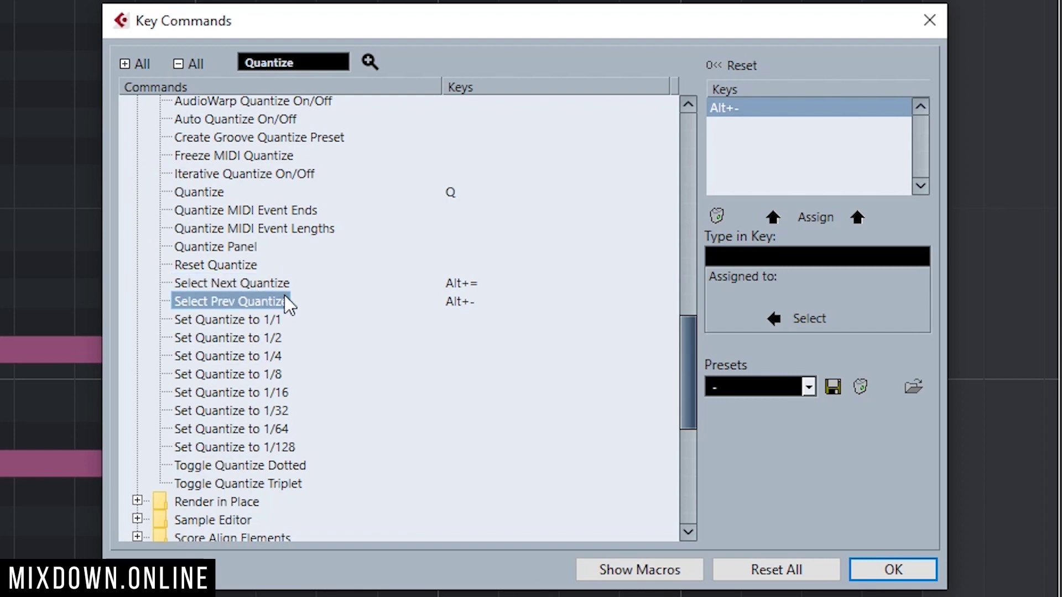
left_click(273, 325)
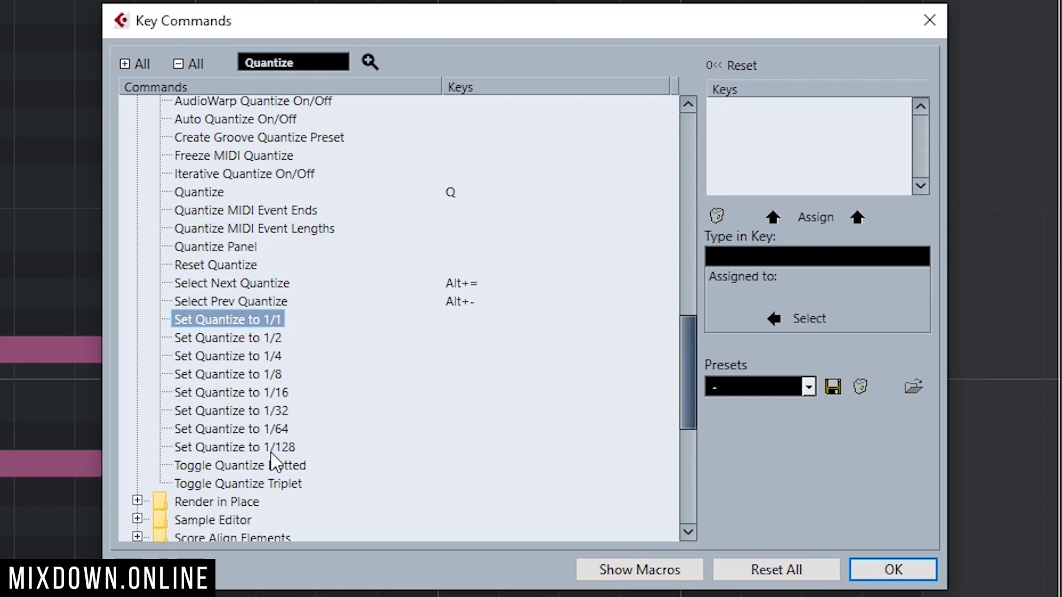
left_click(279, 286)
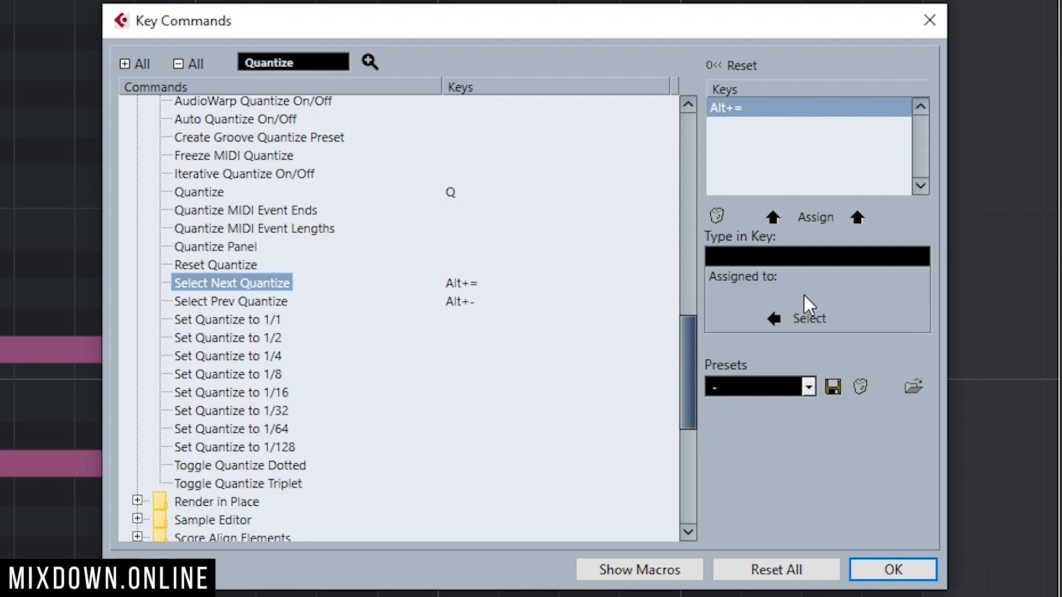
left_click(919, 572)
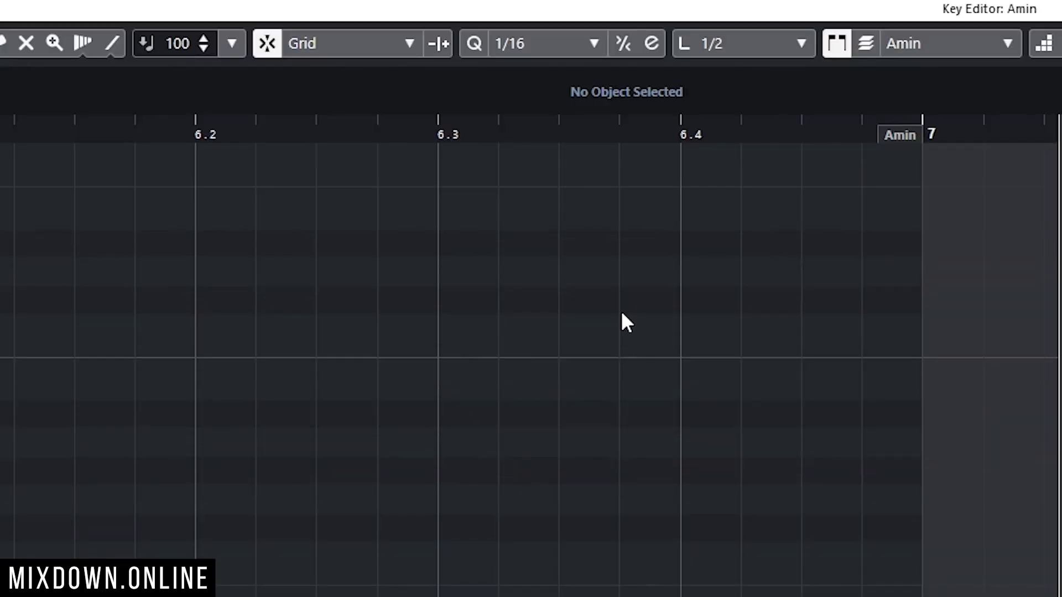
Change the quantize value to 1/32 and on to 1/8 with the key commands
key("8")
key("alt+3")
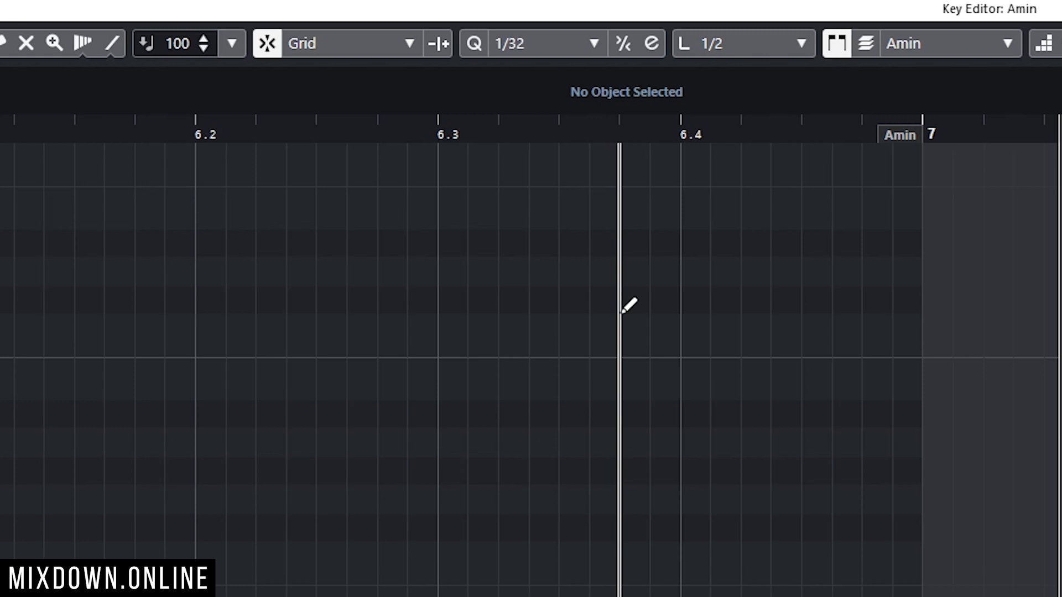
key("alt+8")
key("alt+6")
key("alt+4")
key("alt+8")
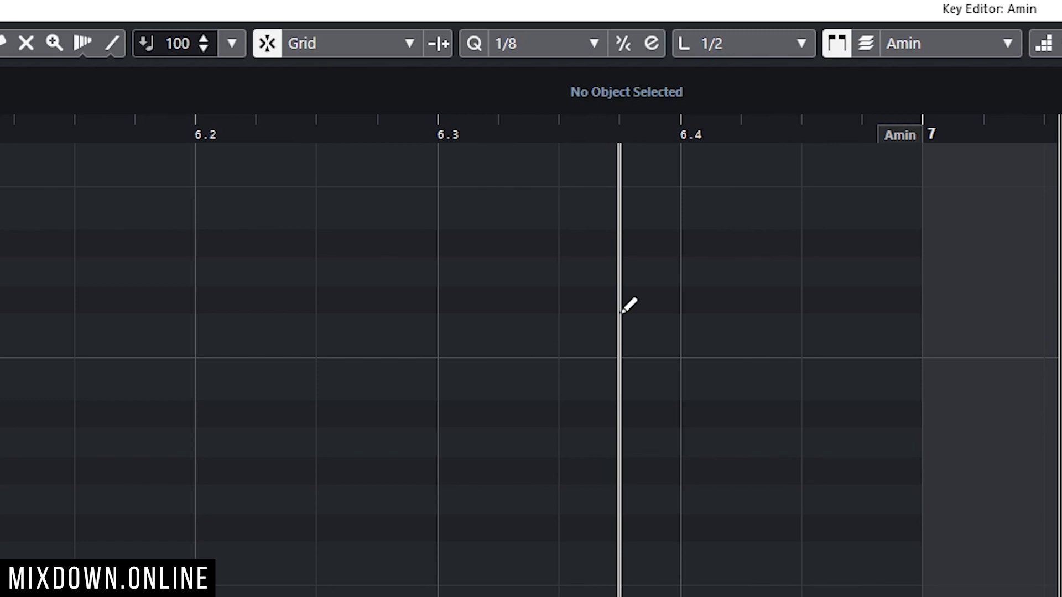
Use the key commands to set the quantize value to 1/4 and Length Quantize to 1/128
key("ctrl+4")
key("ctrl+2")
key("ctrl+5")
key("3")
key("ctrl+1")
key("ctrl+5")
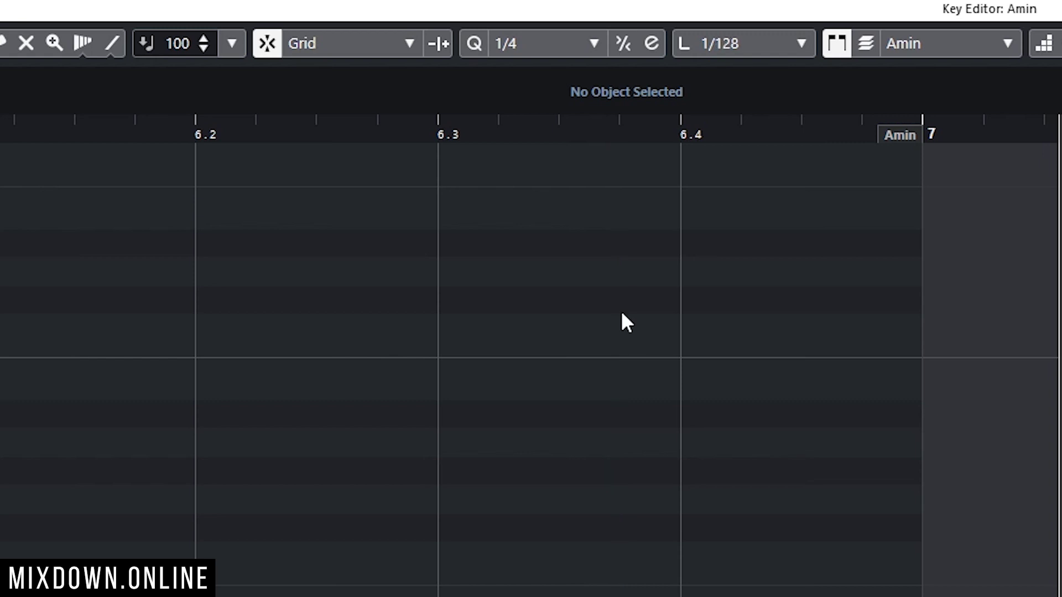